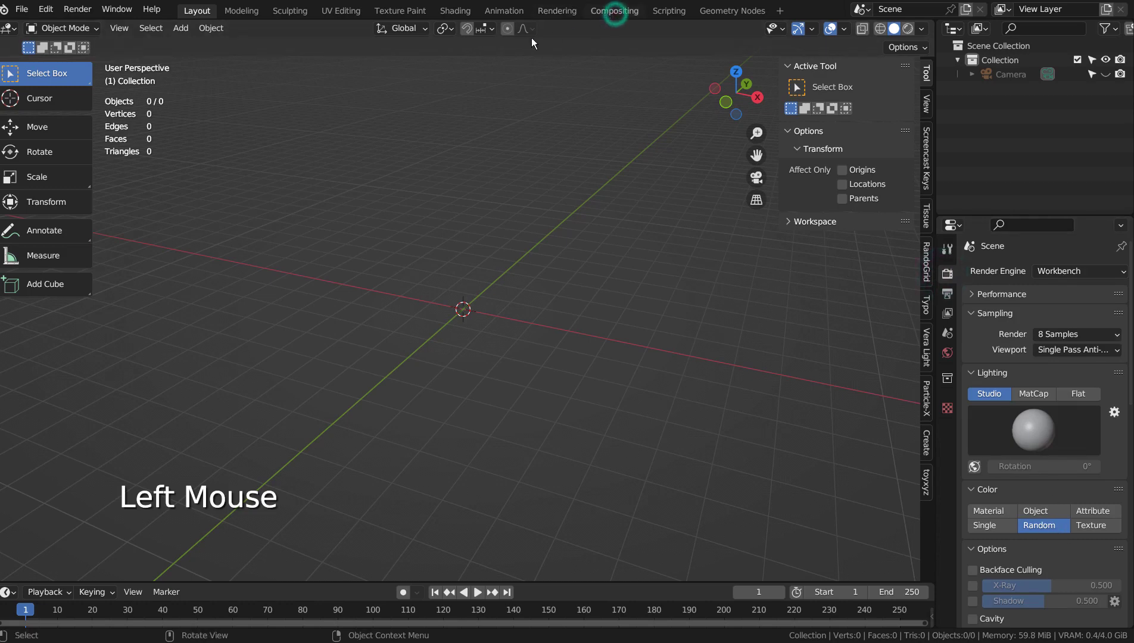
pyautogui.click(611, 11)
pyautogui.click(205, 14)
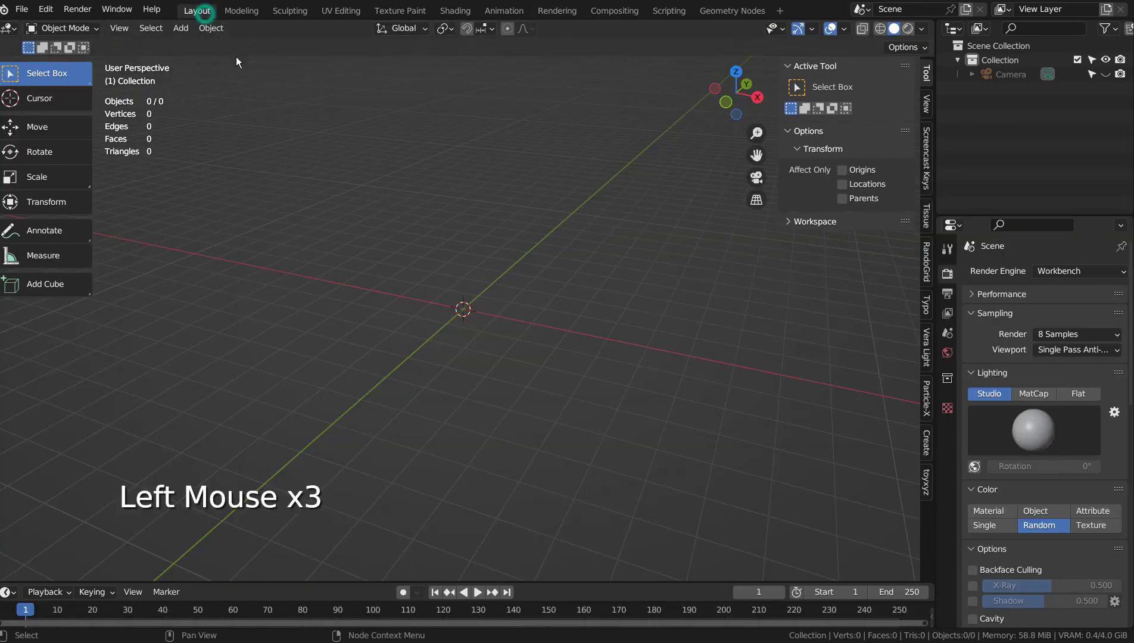
pyautogui.press('KP_0')
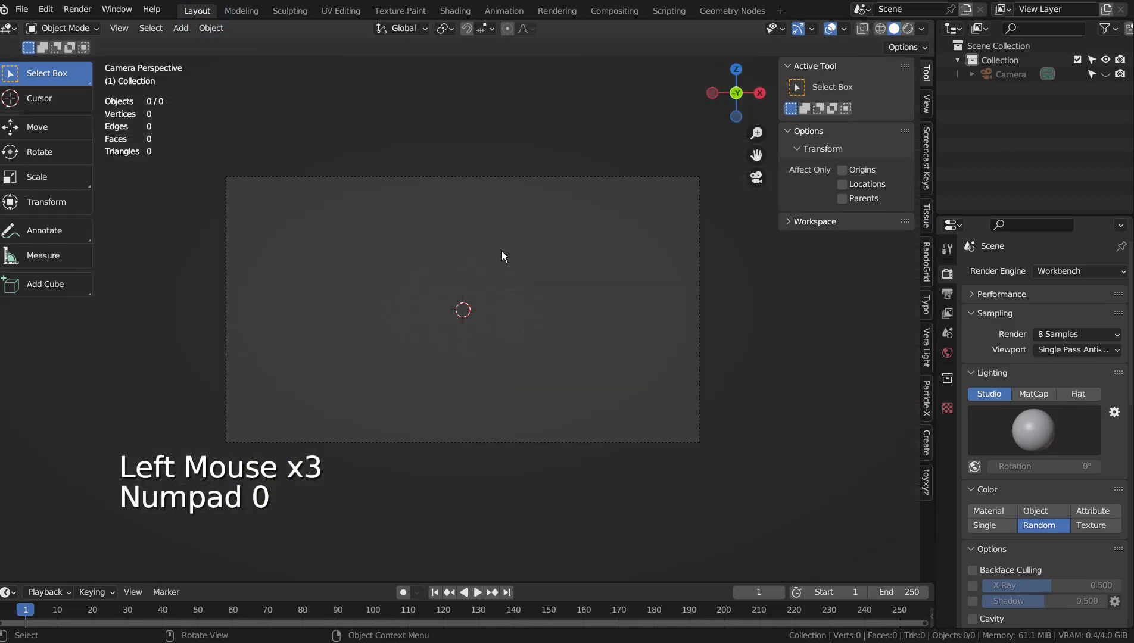
pyautogui.moveTo(573, 260); pyautogui.dragTo(531, 314)
# Step: Add a plane at the world origin and give it an Array modifier
pyautogui.hotkey('shift', 'a')
pyautogui.moveTo(530, 308)
pyautogui.click(596, 307)
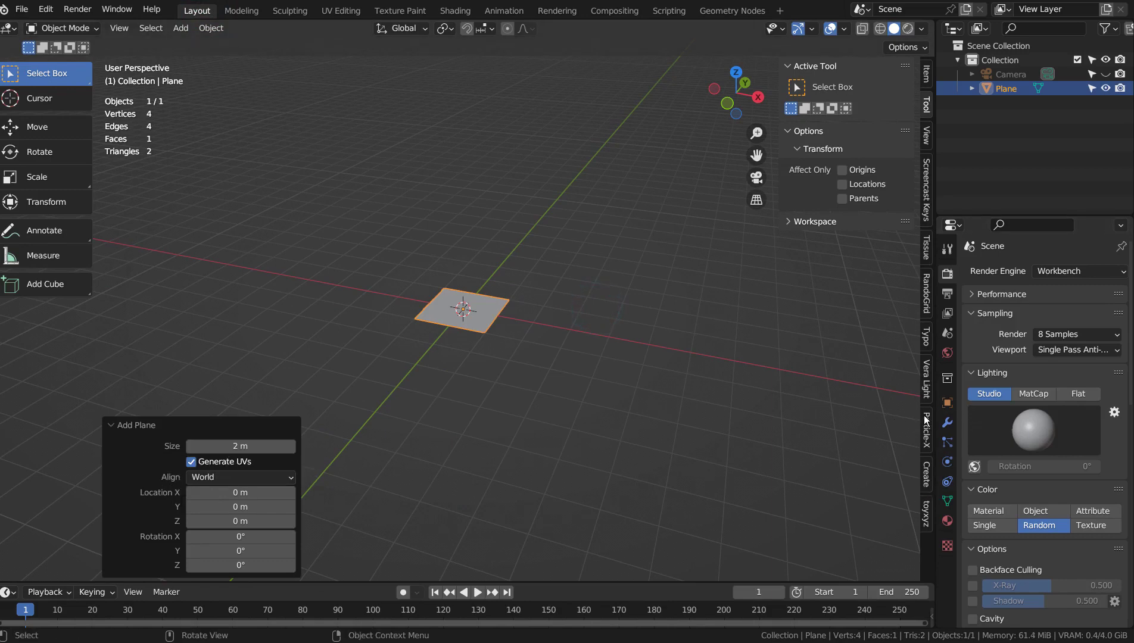
pyautogui.click(947, 422)
pyautogui.click(1007, 271)
pyautogui.click(824, 310)
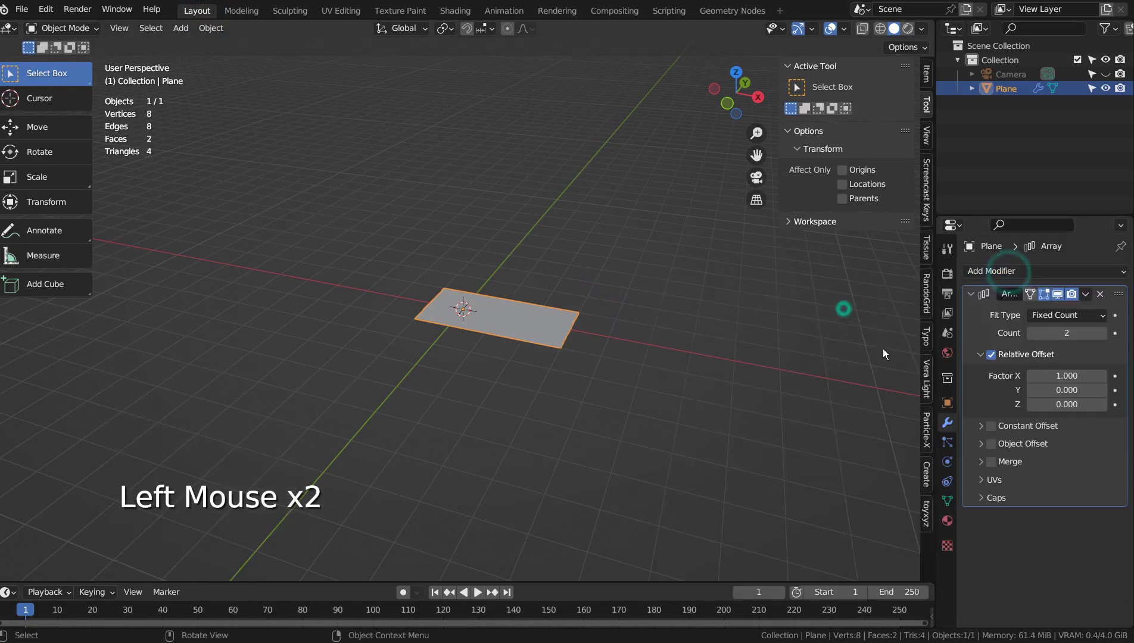
# Step: Set the array's relative X offset factor to 2 and its count to 3
pyautogui.click(1068, 376)
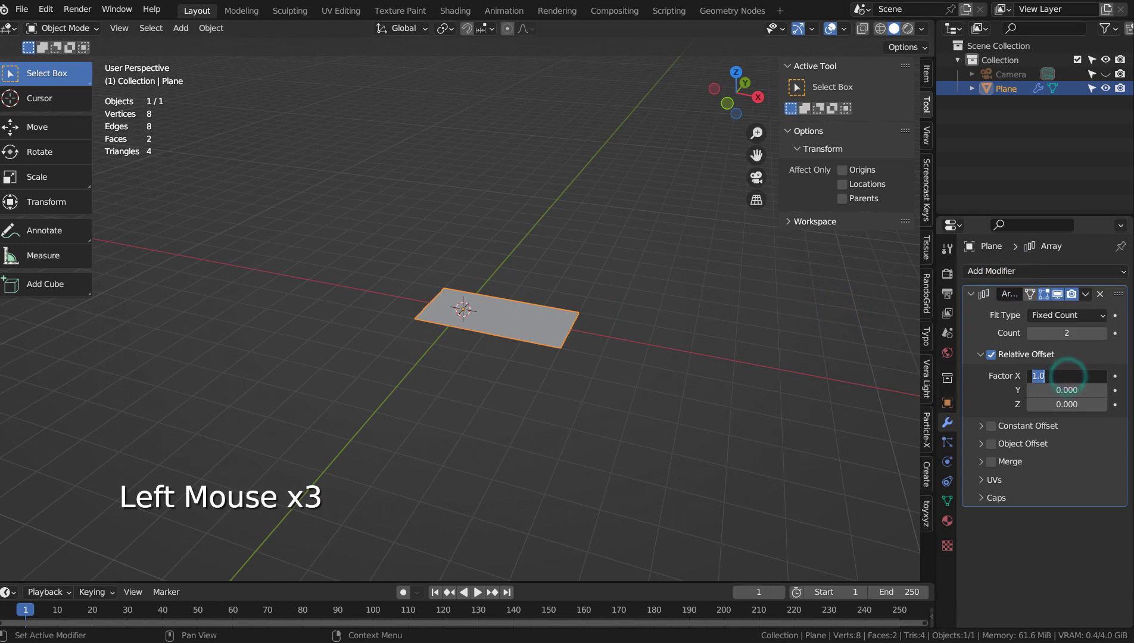
pyautogui.write('2')
pyautogui.press('Return')
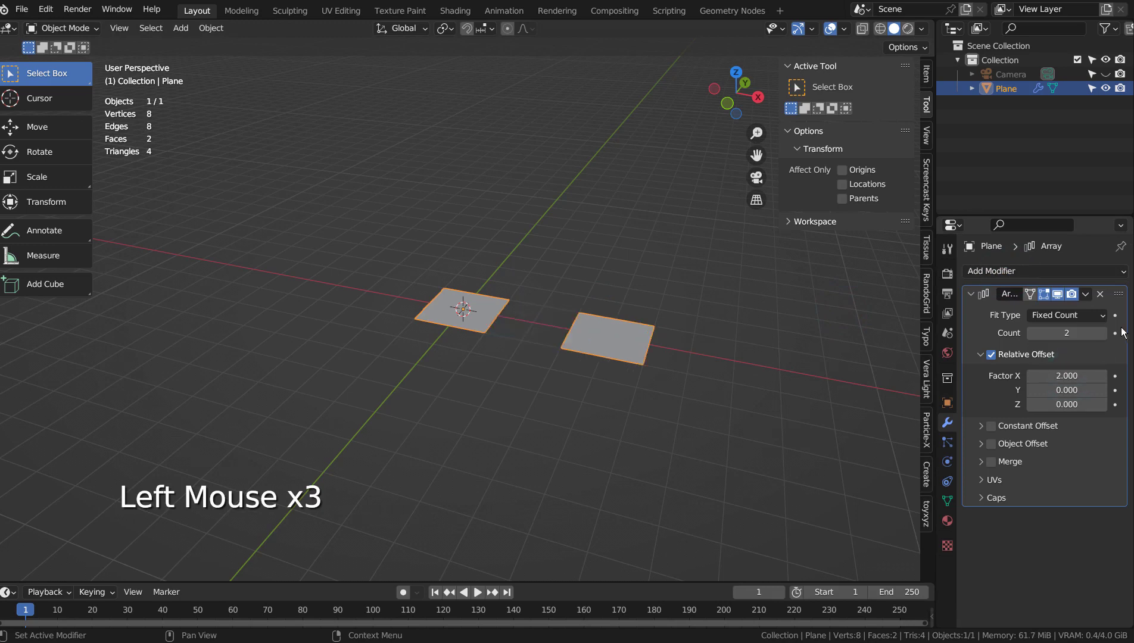
pyautogui.click(1066, 332)
pyautogui.write('3')
pyautogui.press('Return')
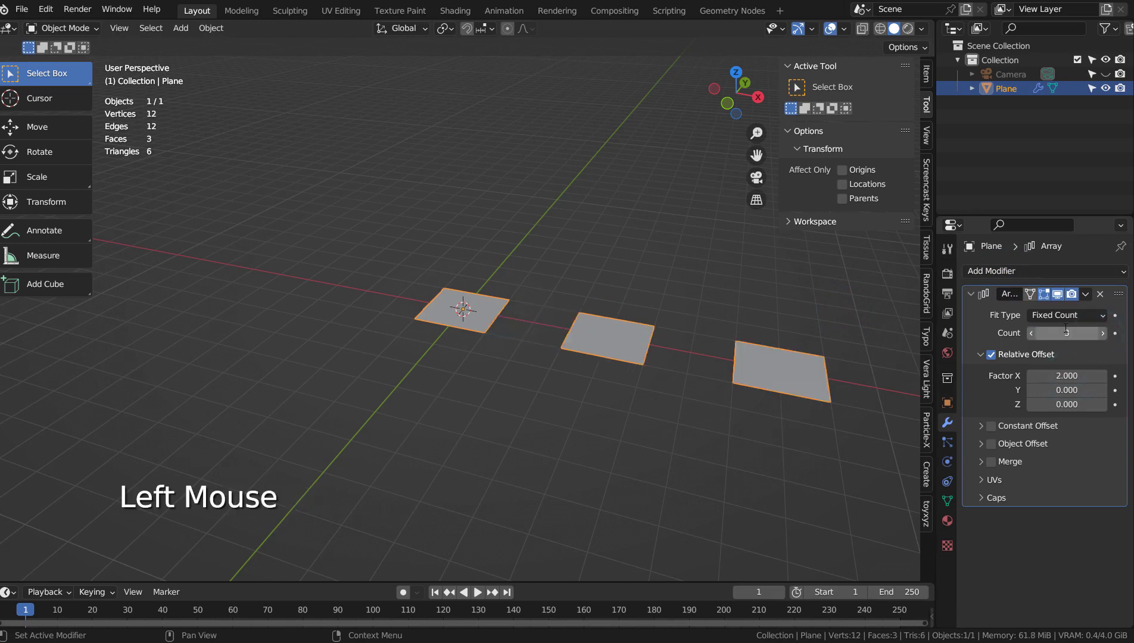
# Step: Add a second Array modifier to the plane with a count of 3
pyautogui.click(1007, 272)
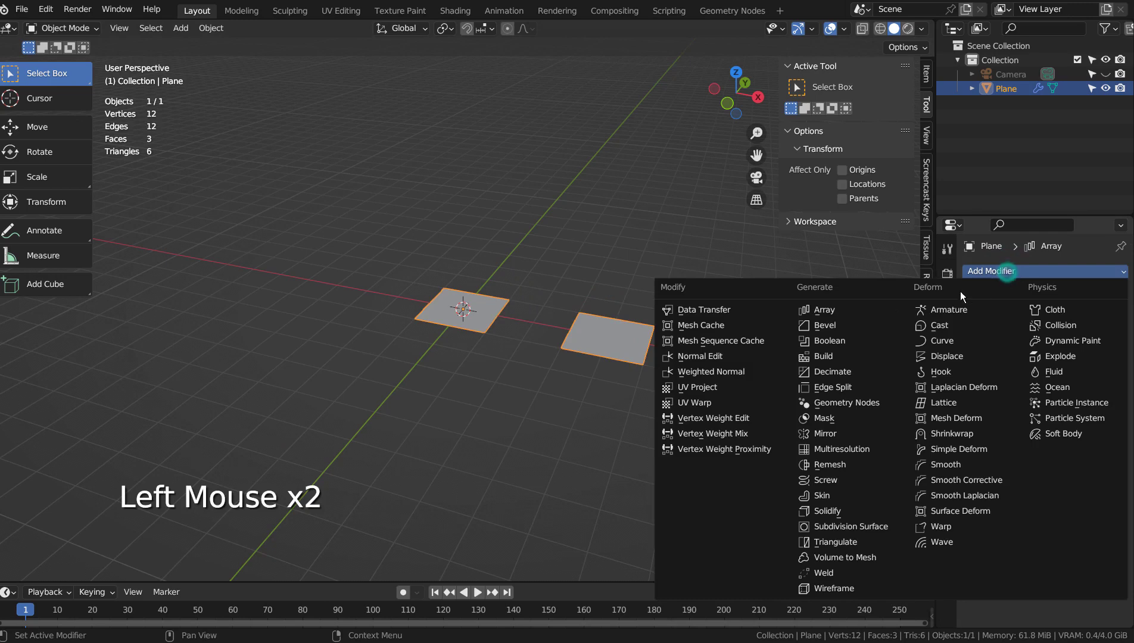
pyautogui.click(835, 311)
pyautogui.scroll(-2, 1066, 416)
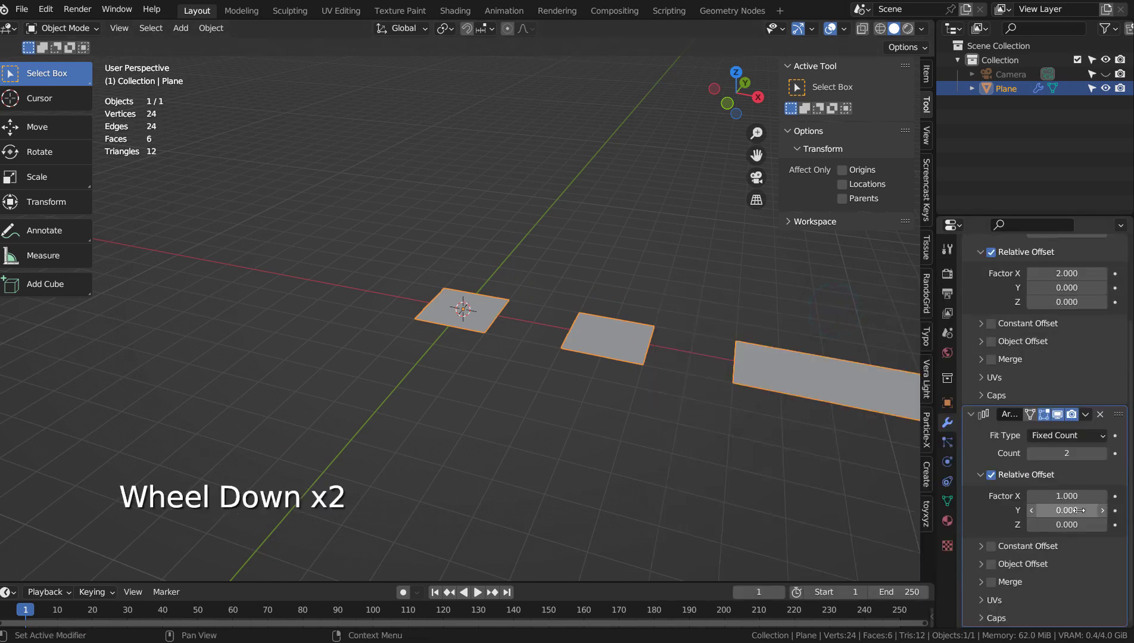
pyautogui.moveTo(1075, 454); pyautogui.dragTo(1090, 453)
# Step: Set the second array's relative offset factors to 0 in X and -2 in Y
pyautogui.click(1076, 496)
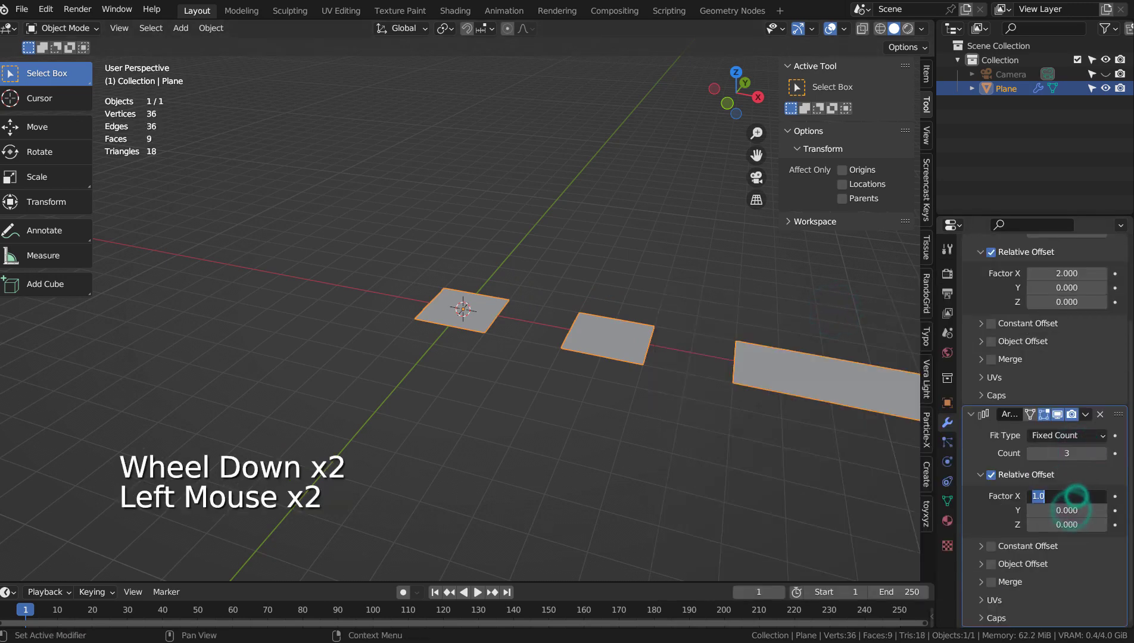
pyautogui.write('0')
pyautogui.press('Tab')
pyautogui.write('-1')
pyautogui.press('Return')
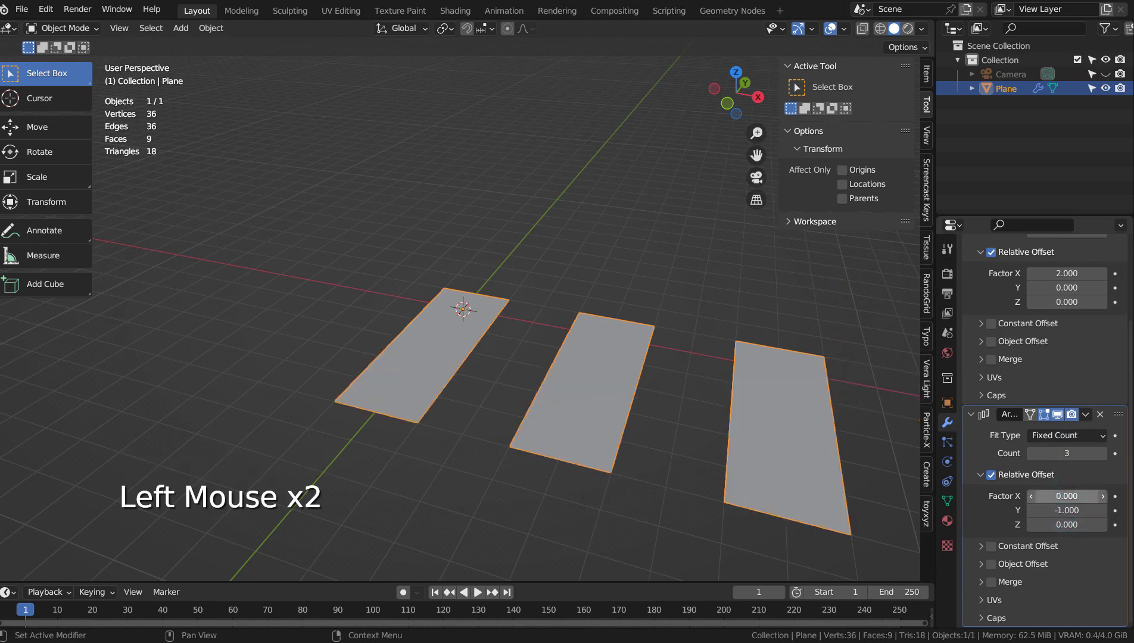
pyautogui.click(1070, 512)
pyautogui.write('2')
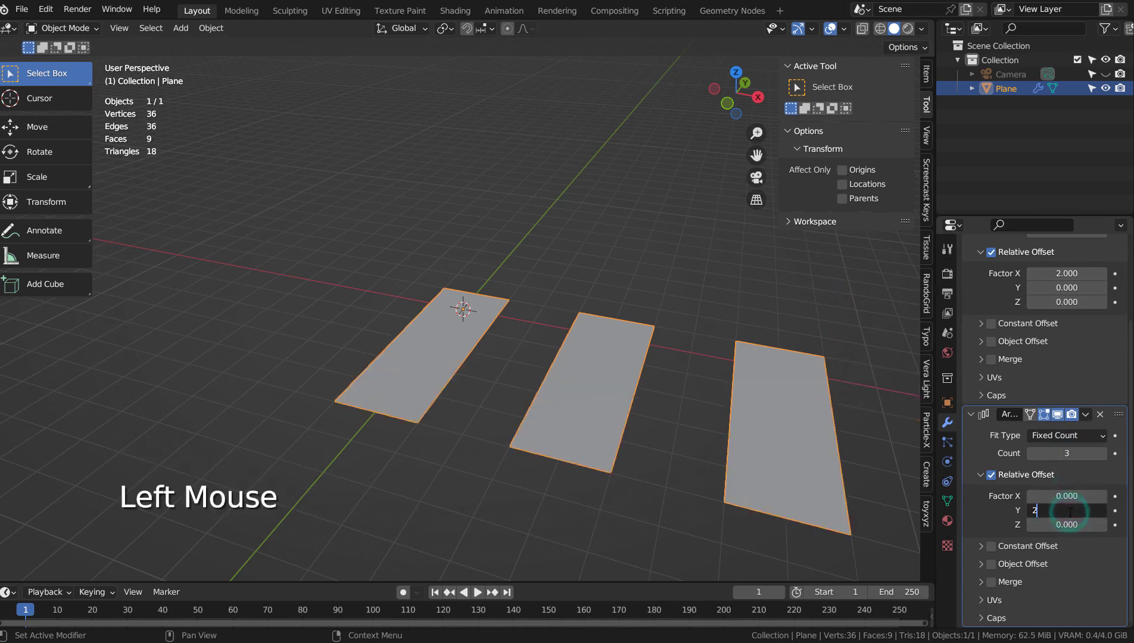
pyautogui.press('BackSpace')
pyautogui.write('-2')
pyautogui.press('Return')
pyautogui.moveTo(540, 468); pyautogui.dragTo(609, 461)
pyautogui.press('KP_0')
pyautogui.press('KP_3')
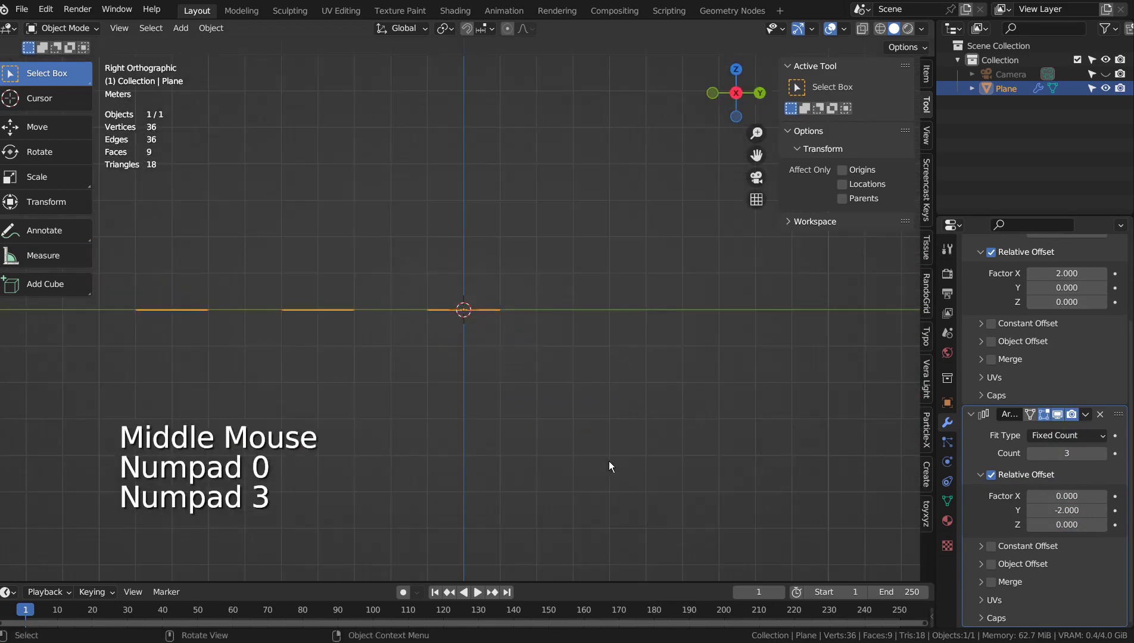
pyautogui.press('r')
pyautogui.click(613, 452)
pyautogui.press('KP_0')
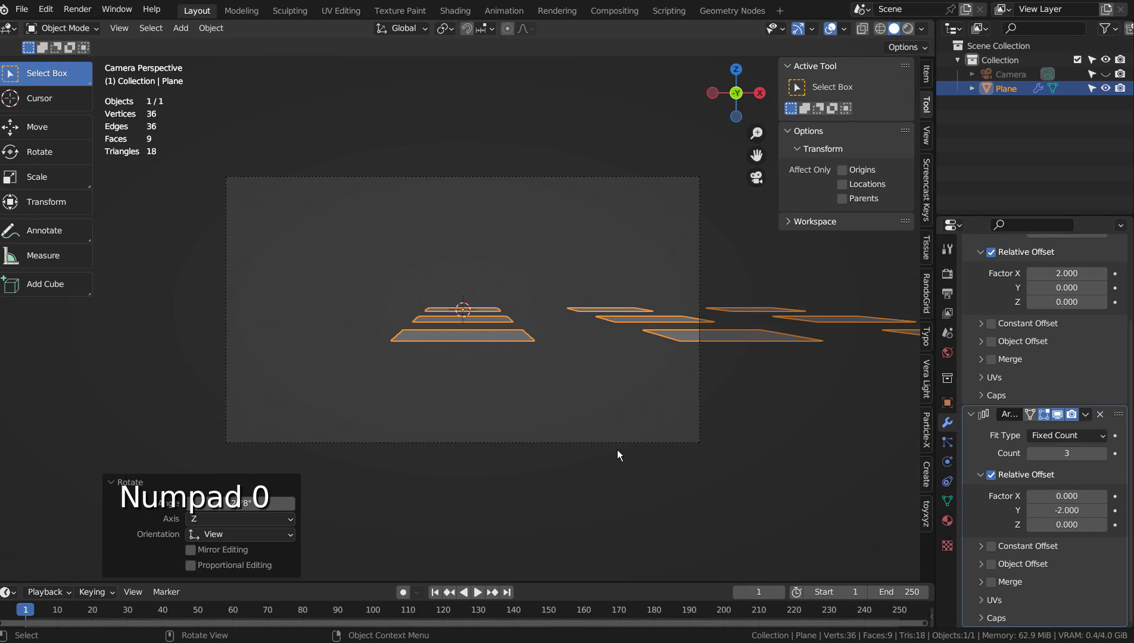
pyautogui.press('KP_3')
pyautogui.hotkey('ctrl', 'z')
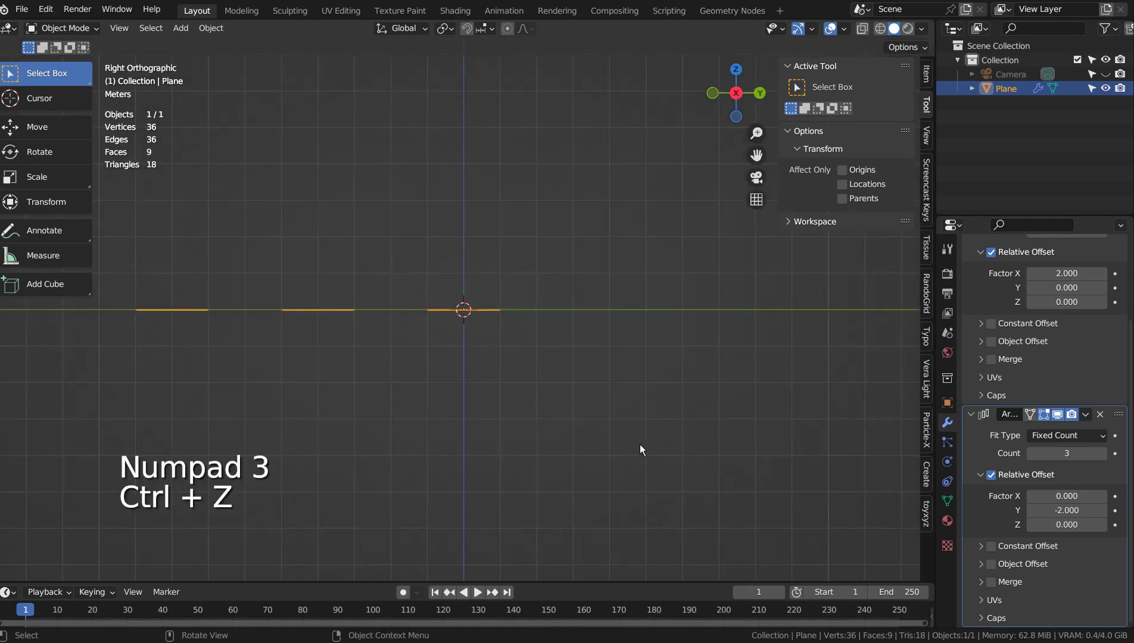
# Step: Rotate the arrayed plane by -35° in the right orthographic view
pyautogui.press('r')
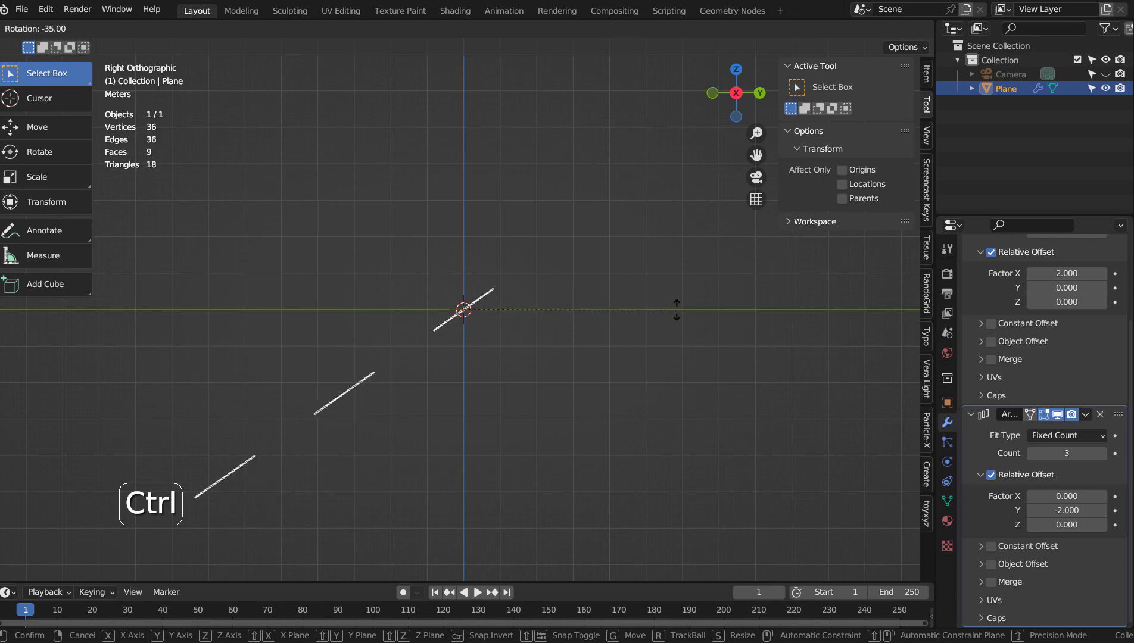
pyautogui.click(676, 310)
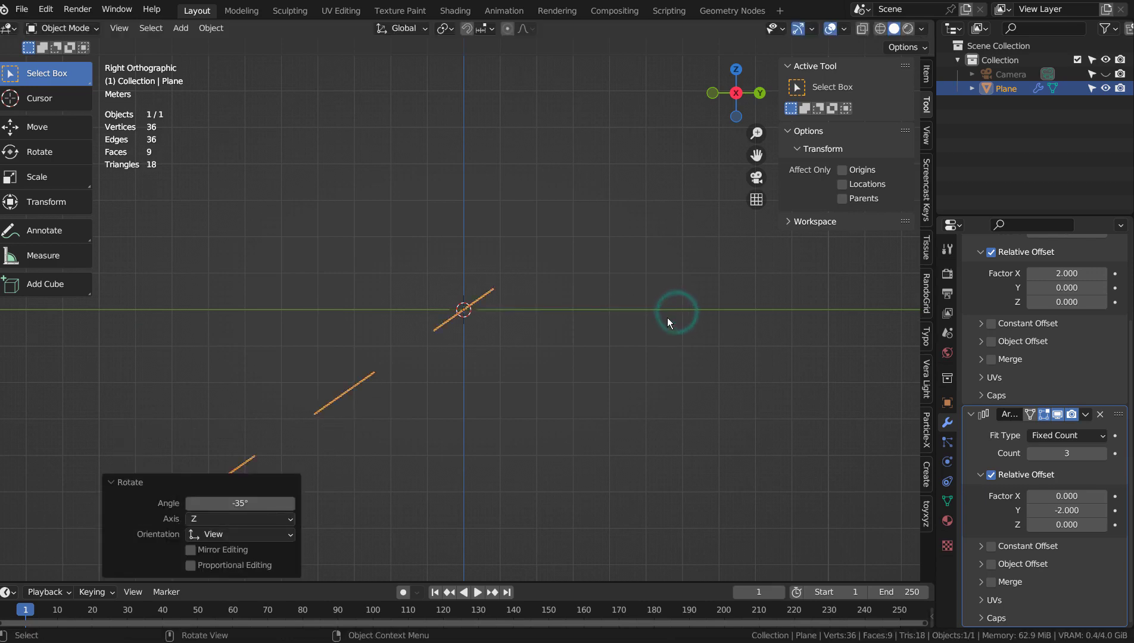
# Step: Scale the plane grid to about 0.747 and move it about -3.01 m in X and 1.9 m in Z, centring it in the camera frame
pyautogui.press('KP_0')
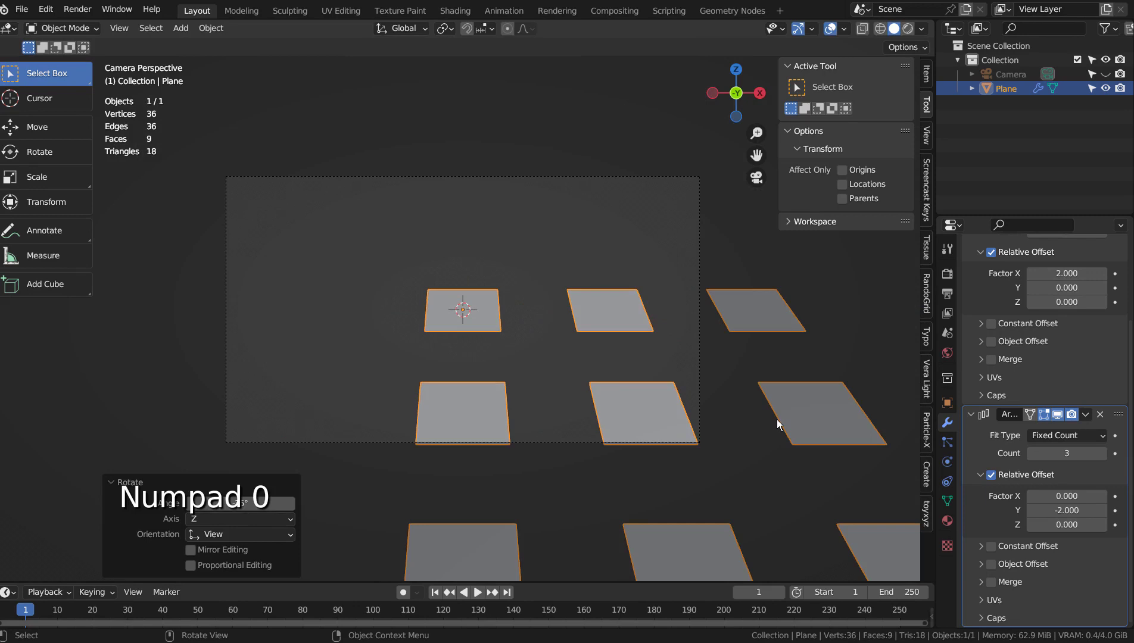
pyautogui.press('s')
pyautogui.click(673, 440)
pyautogui.press('g')
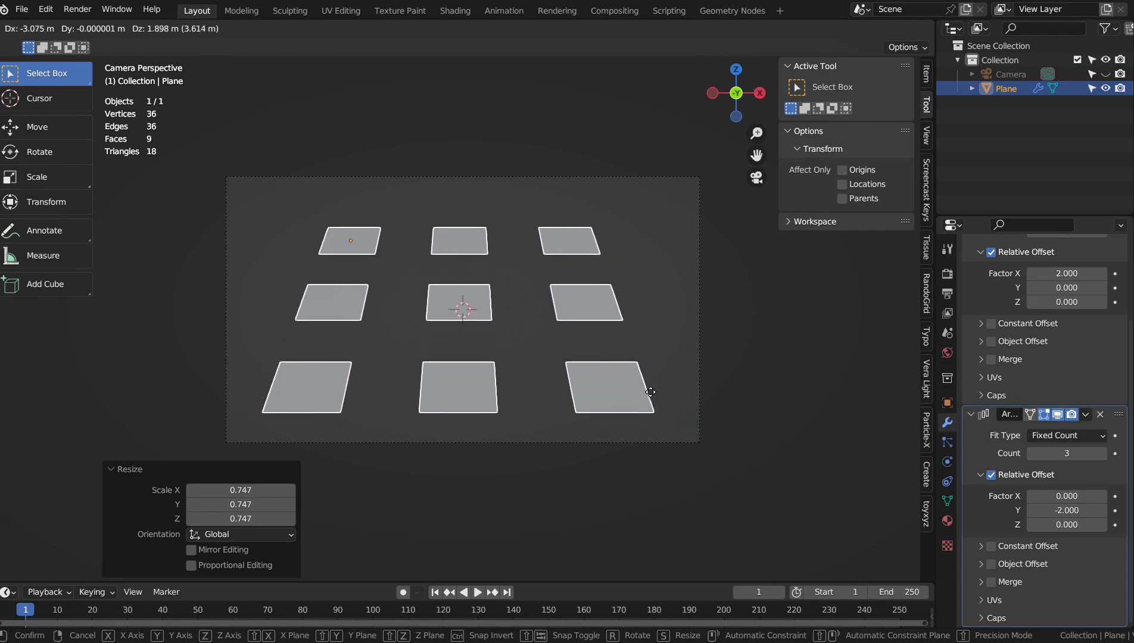
pyautogui.click(652, 392)
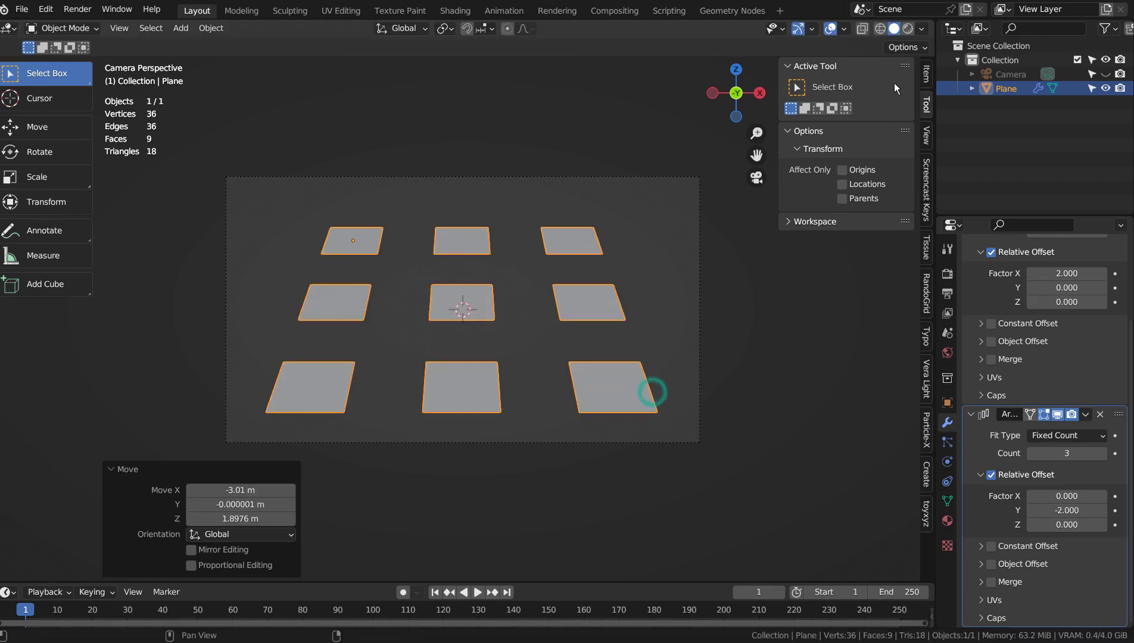
# Step: Render an image of the nine-plane grid from the camera
pyautogui.click(908, 28)
pyautogui.click(893, 28)
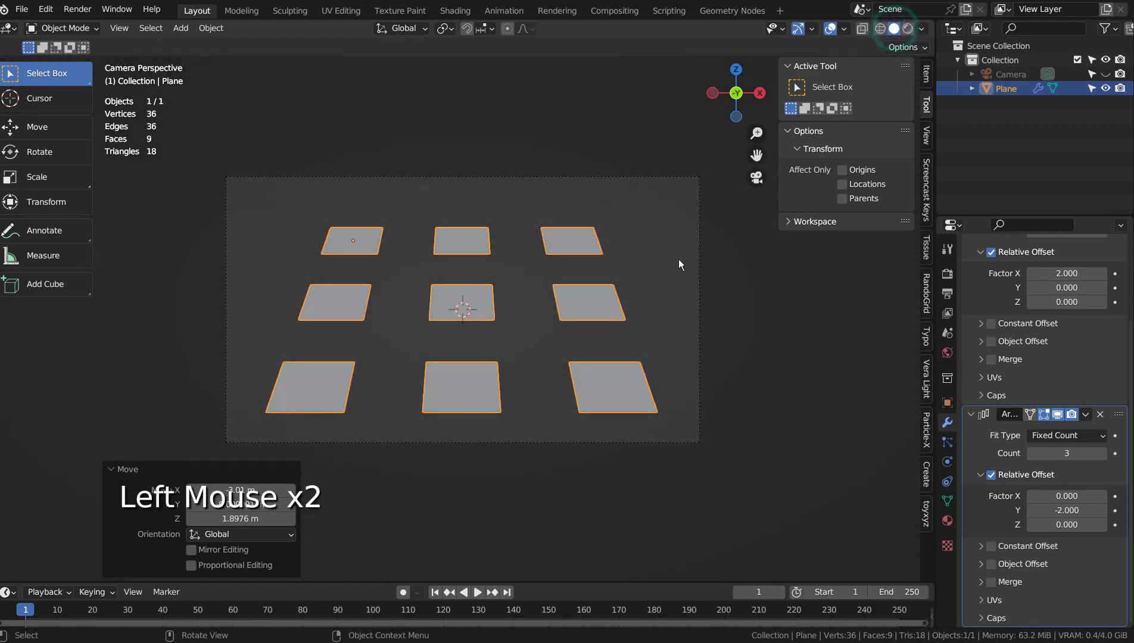
pyautogui.press('F12')
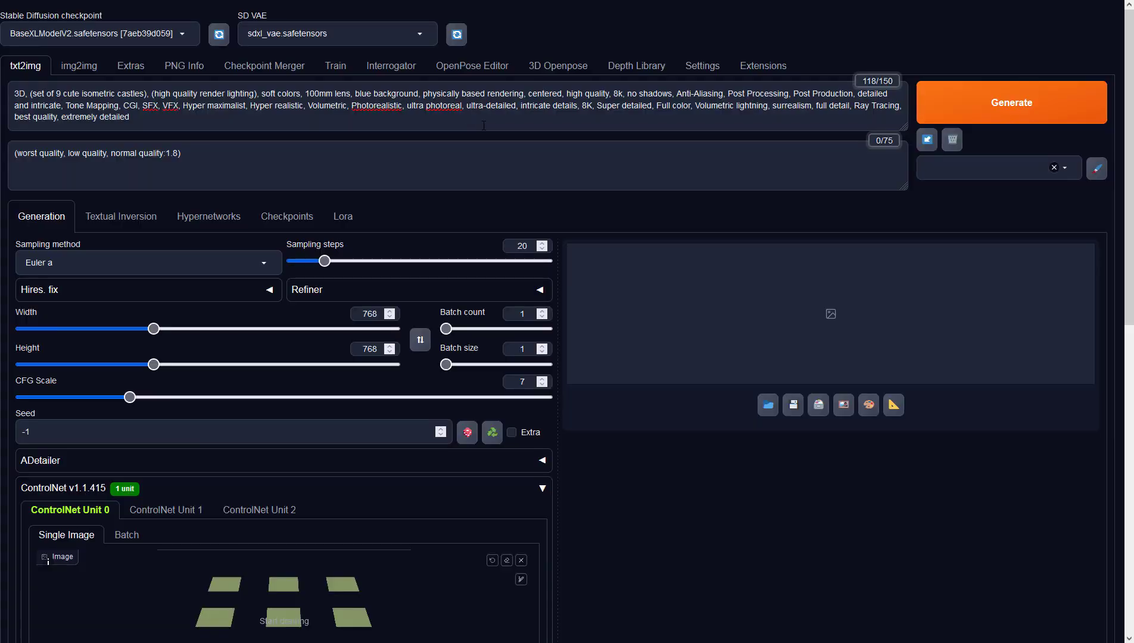
# Step: In the Stable Diffusion web UI, set the txt2img image width to 1366
pyautogui.scroll(-2, 482, 126)
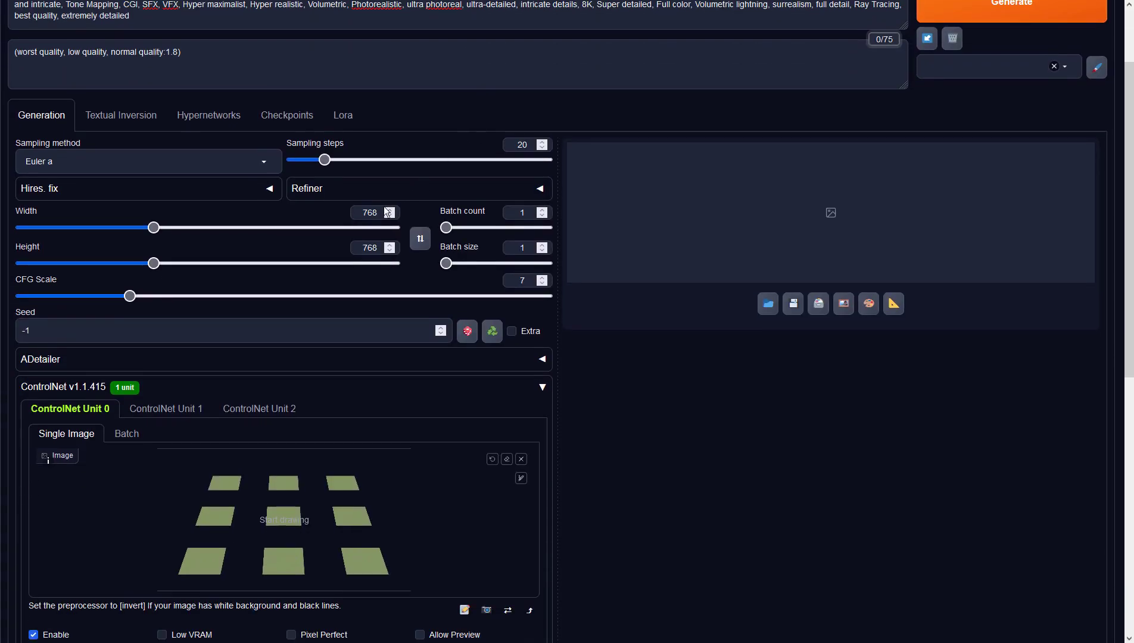
pyautogui.click(360, 213)
pyautogui.hotkey('ctrl', 'a')
pyautogui.write('1366')
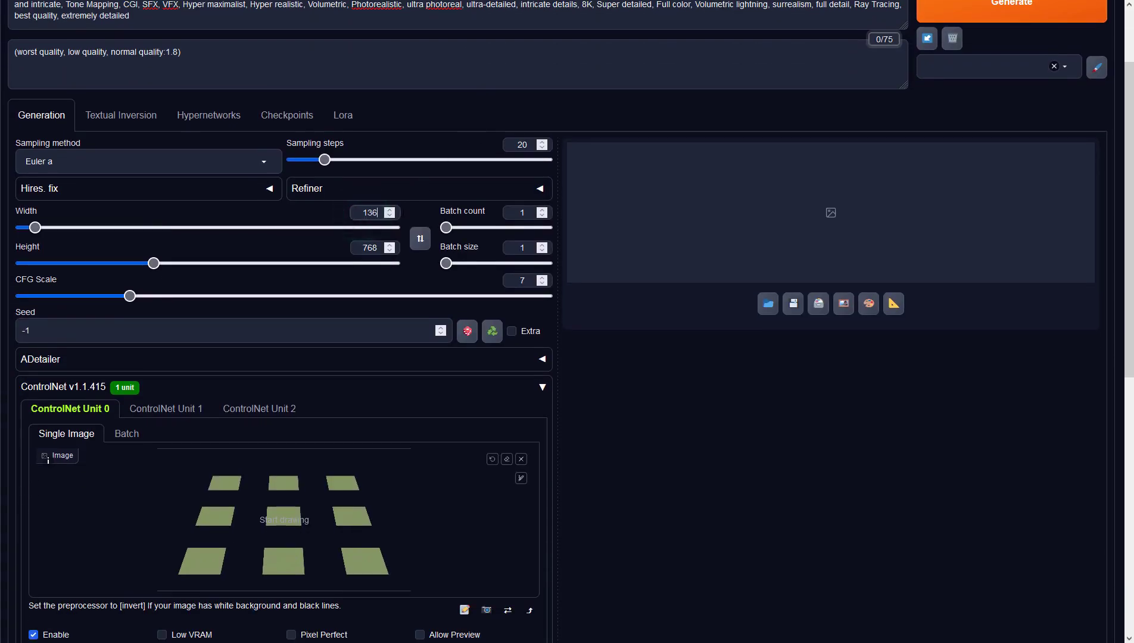
pyautogui.press('Tab')
pyautogui.click(602, 476)
# Step: Configure ControlNet Unit 0 for Depth with preprocessor none and the sai_xl_depth_256lora model
pyautogui.scroll(-5, 602, 476)
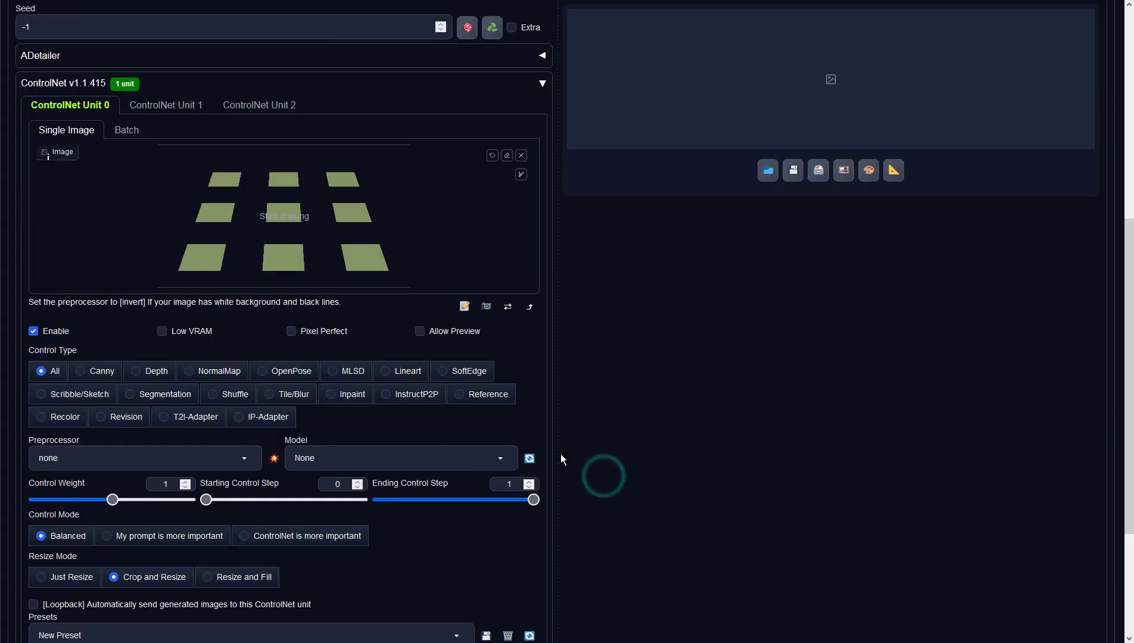
pyautogui.click(140, 372)
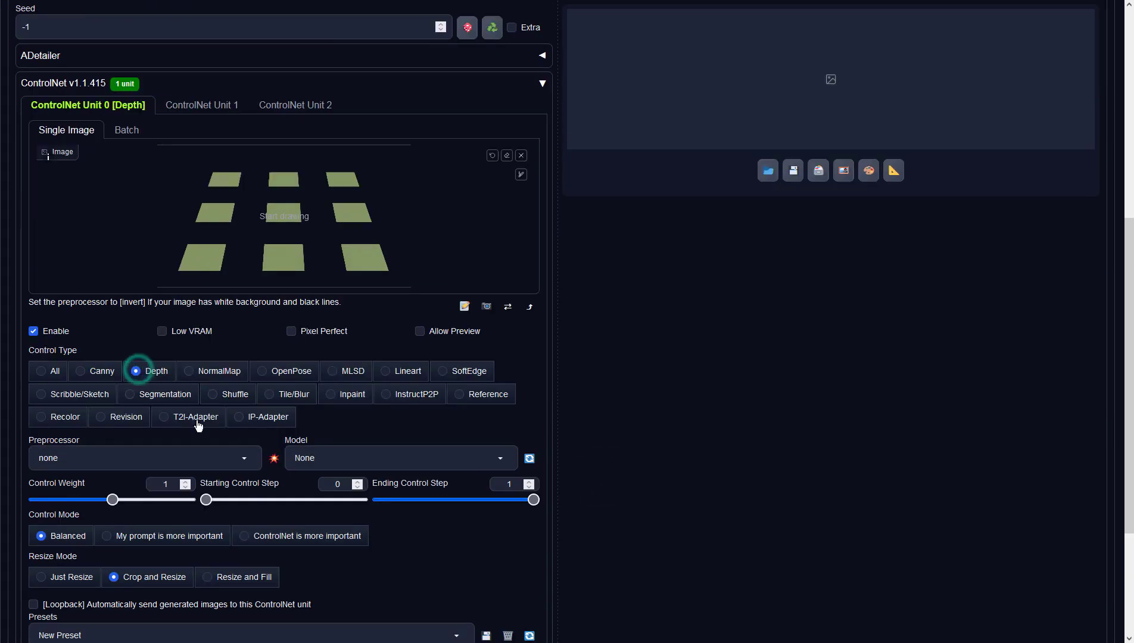
pyautogui.click(245, 458)
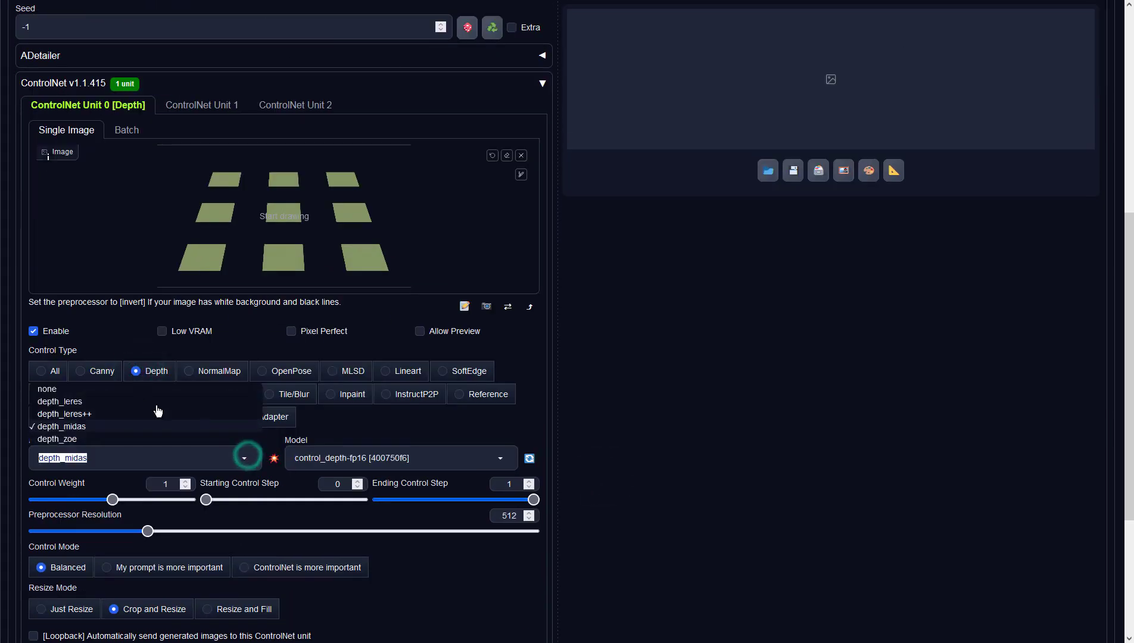
pyautogui.click(113, 388)
pyautogui.click(445, 459)
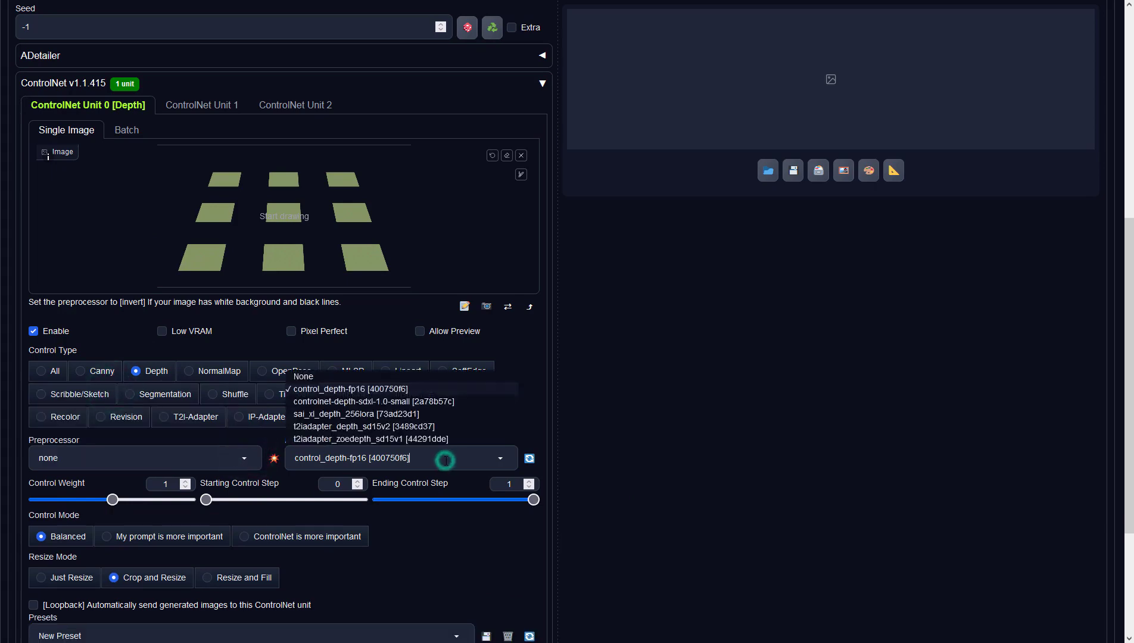
pyautogui.click(334, 415)
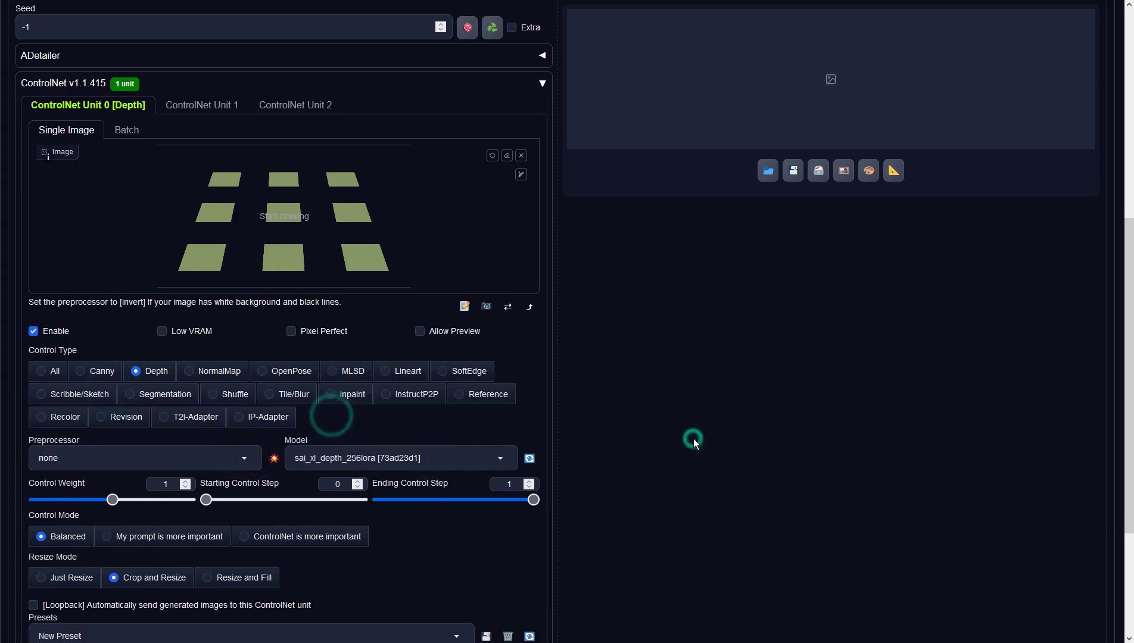
# Step: Generate the image of nine isometric castles from the prompt and inspect the result at full size
pyautogui.scroll(7, 694, 440)
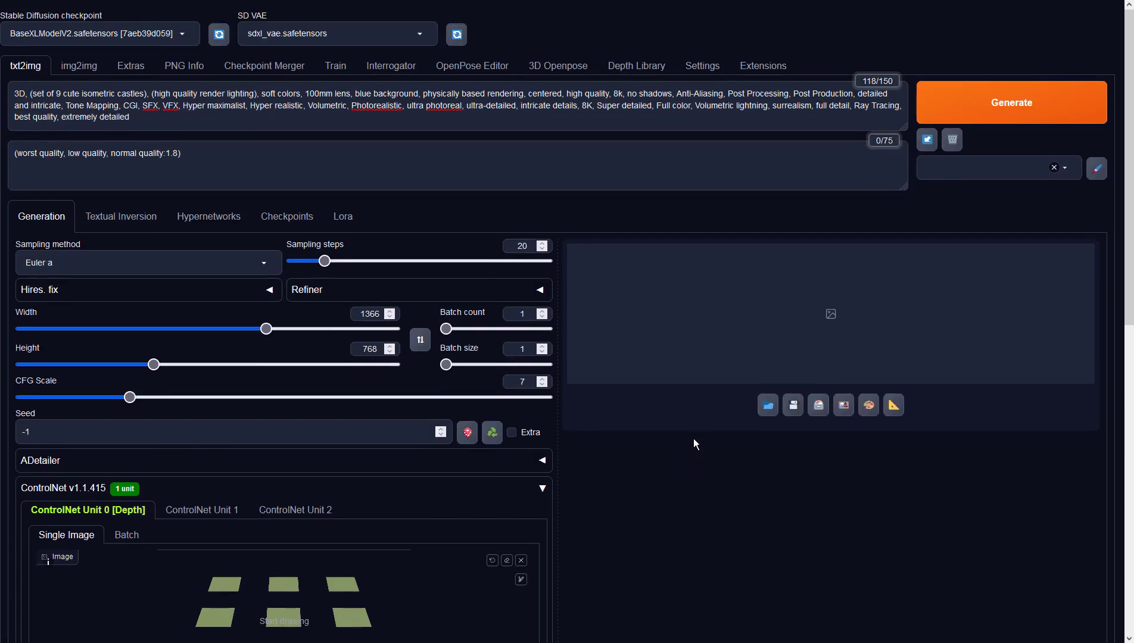
pyautogui.click(1025, 111)
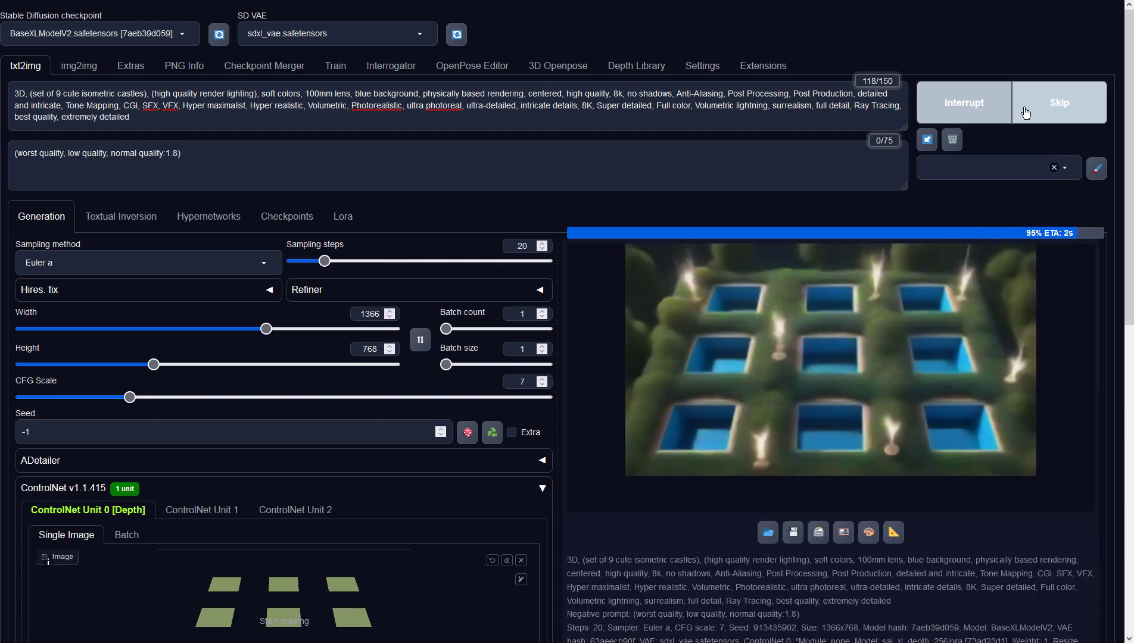
pyautogui.click(980, 307)
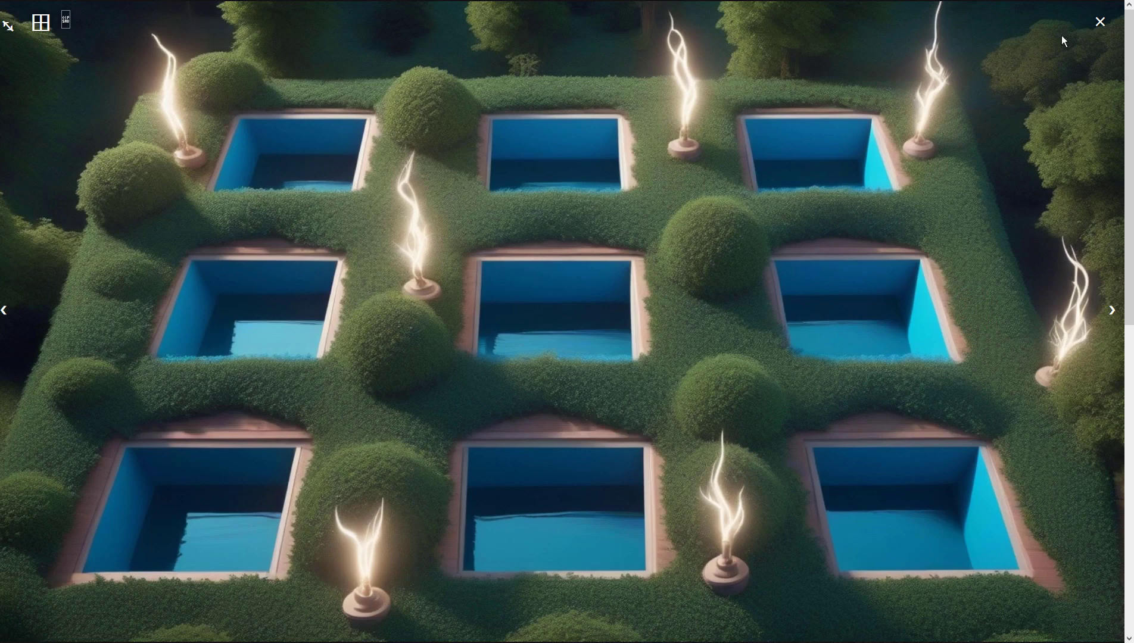
pyautogui.click(1100, 22)
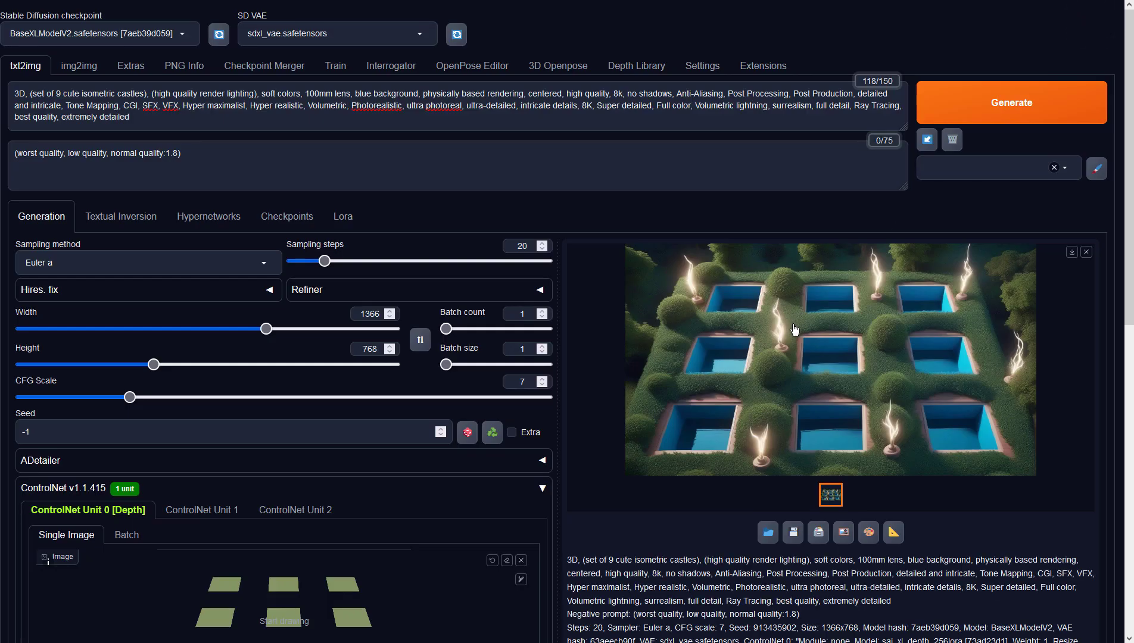
# Step: Send the generated image to img2img
pyautogui.click(843, 532)
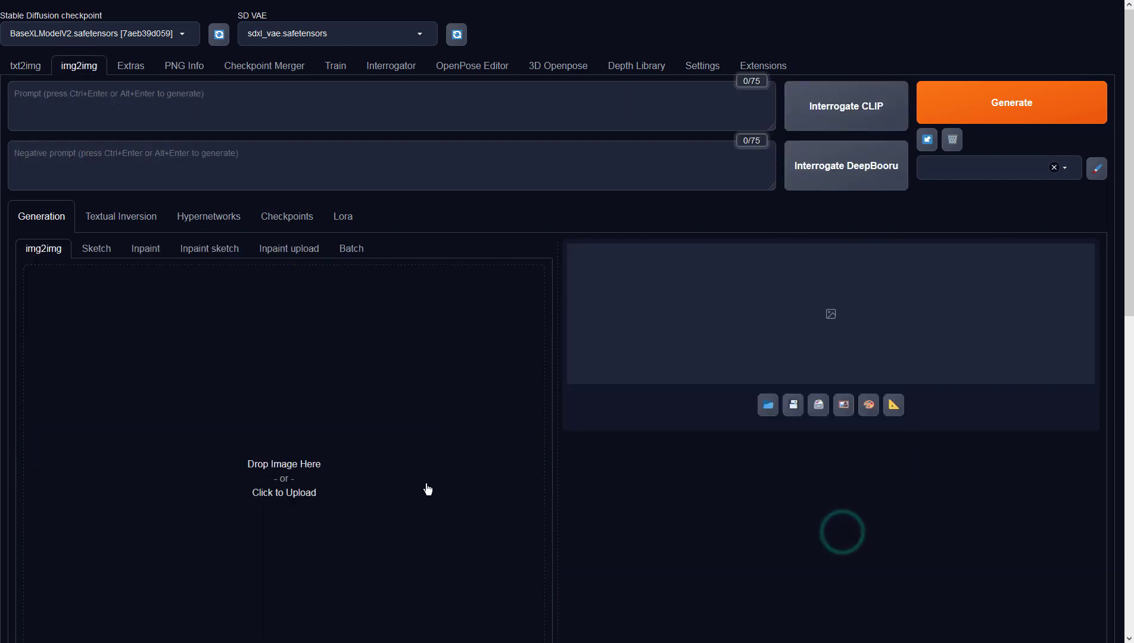
pyautogui.scroll(-9, 453, 441)
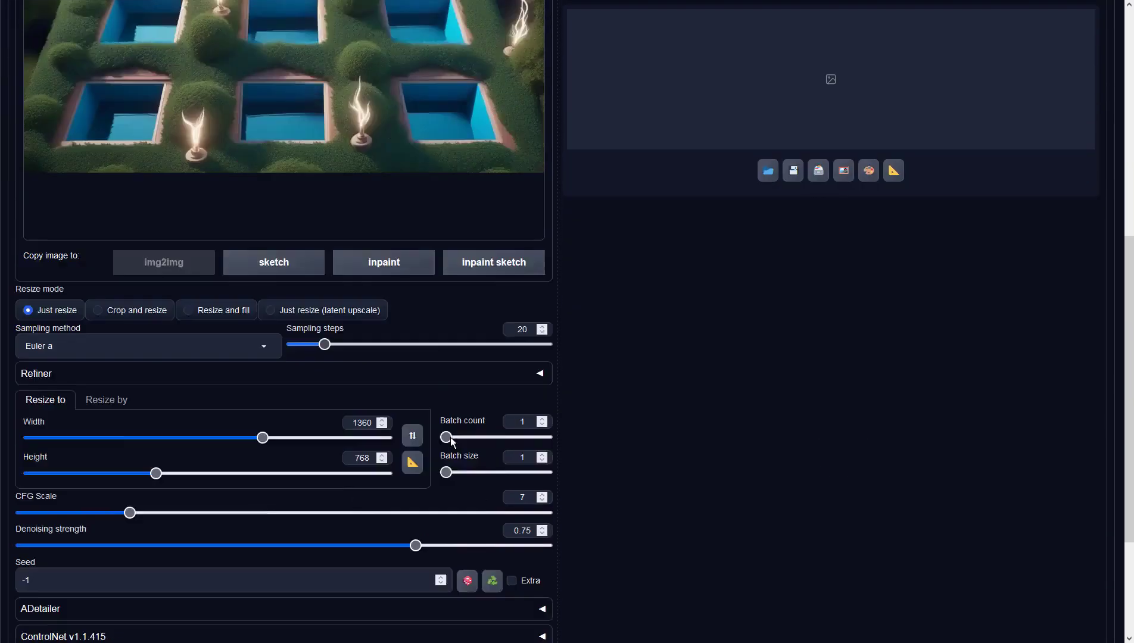
# Step: Set the img2img denoising strength to 0.9, then generate the image and inspect it at full size
pyautogui.scroll(-3, 450, 436)
pyautogui.moveTo(415, 391); pyautogui.dragTo(504, 395)
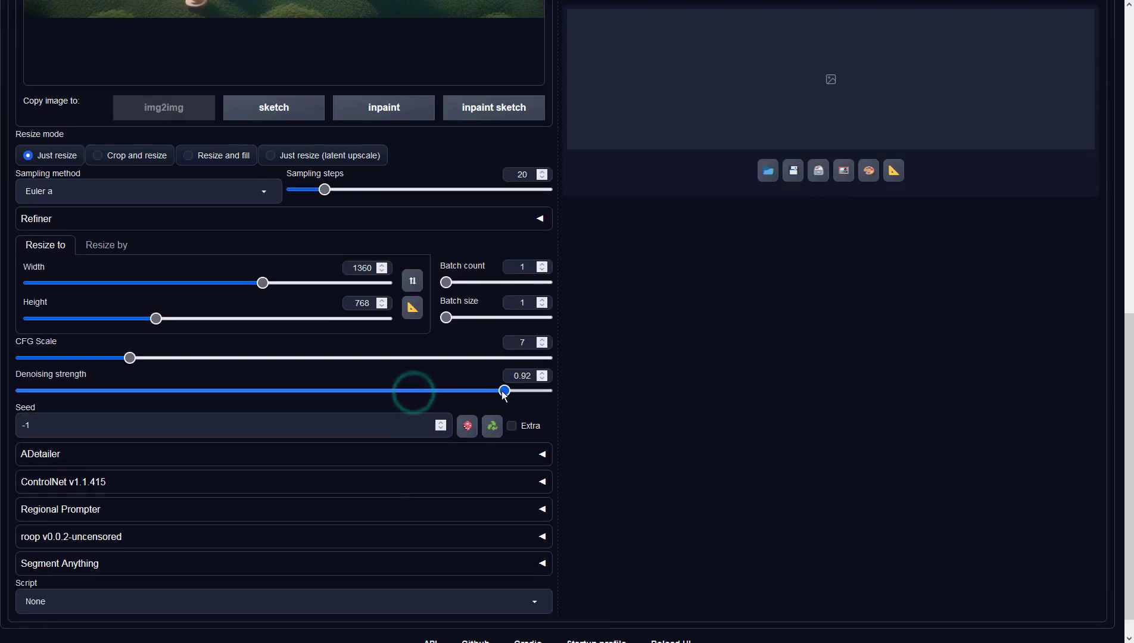
pyautogui.click(667, 381)
pyautogui.scroll(10, 667, 381)
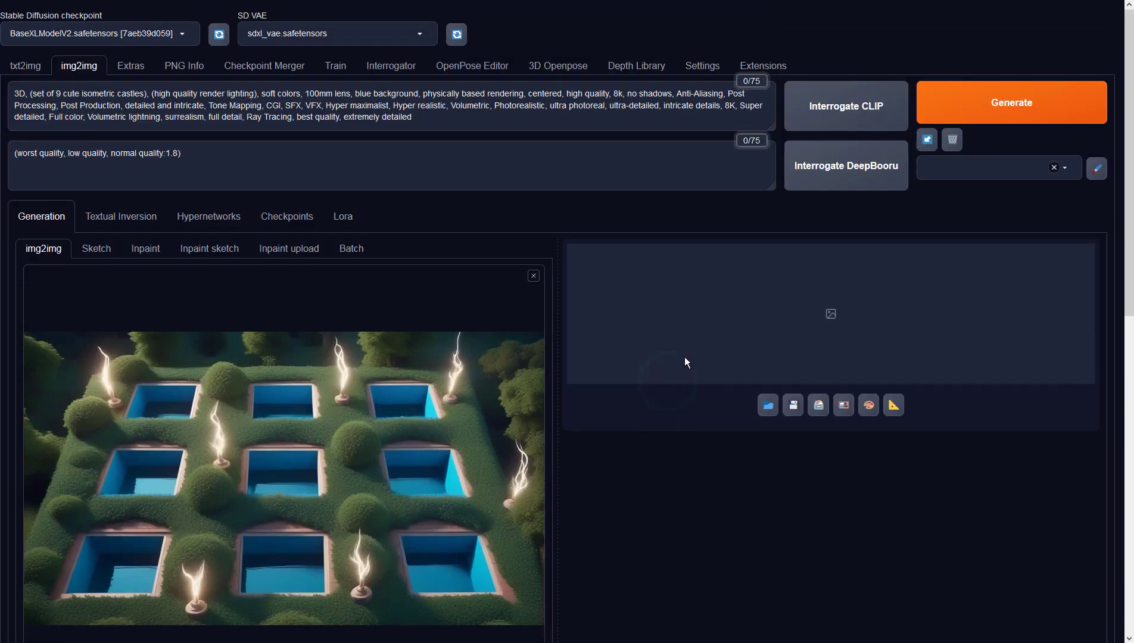
pyautogui.click(949, 101)
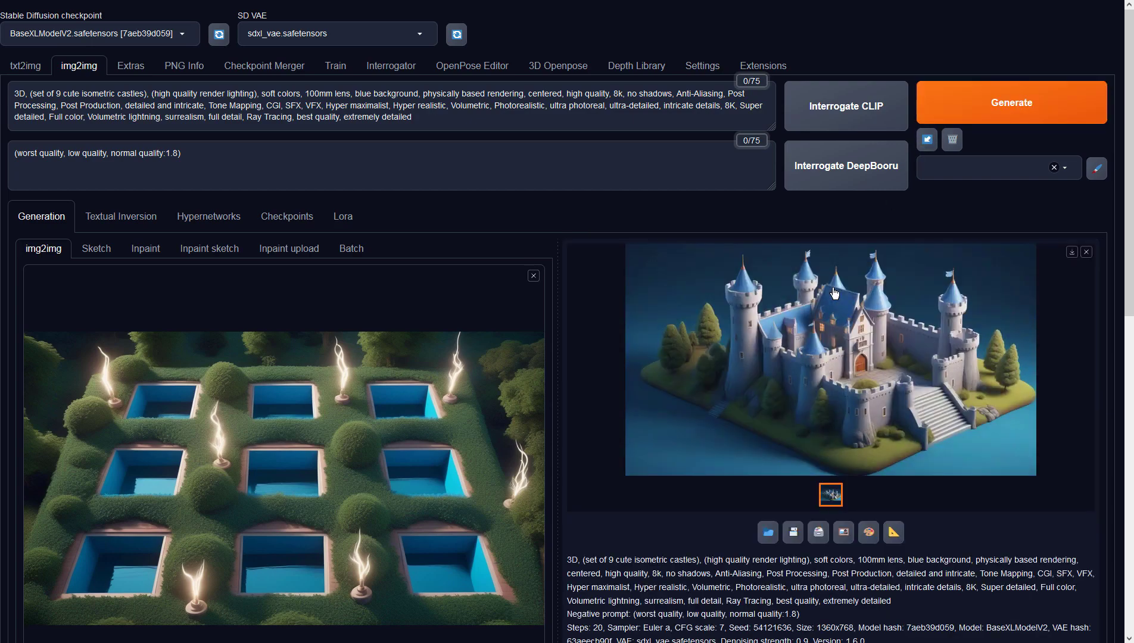
pyautogui.click(834, 292)
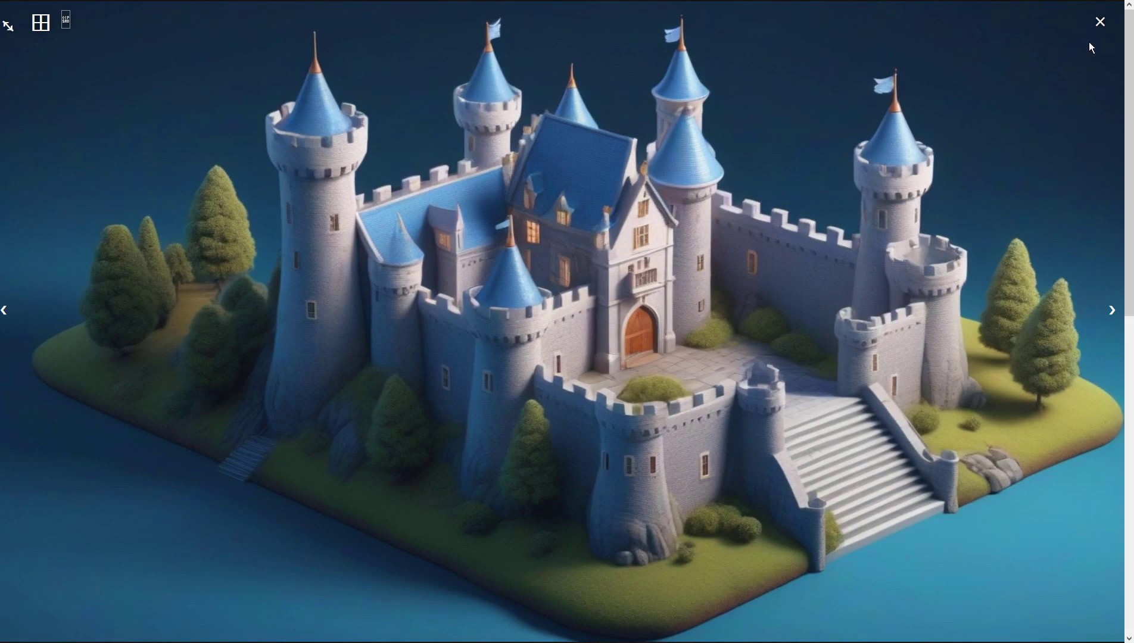
pyautogui.click(1099, 22)
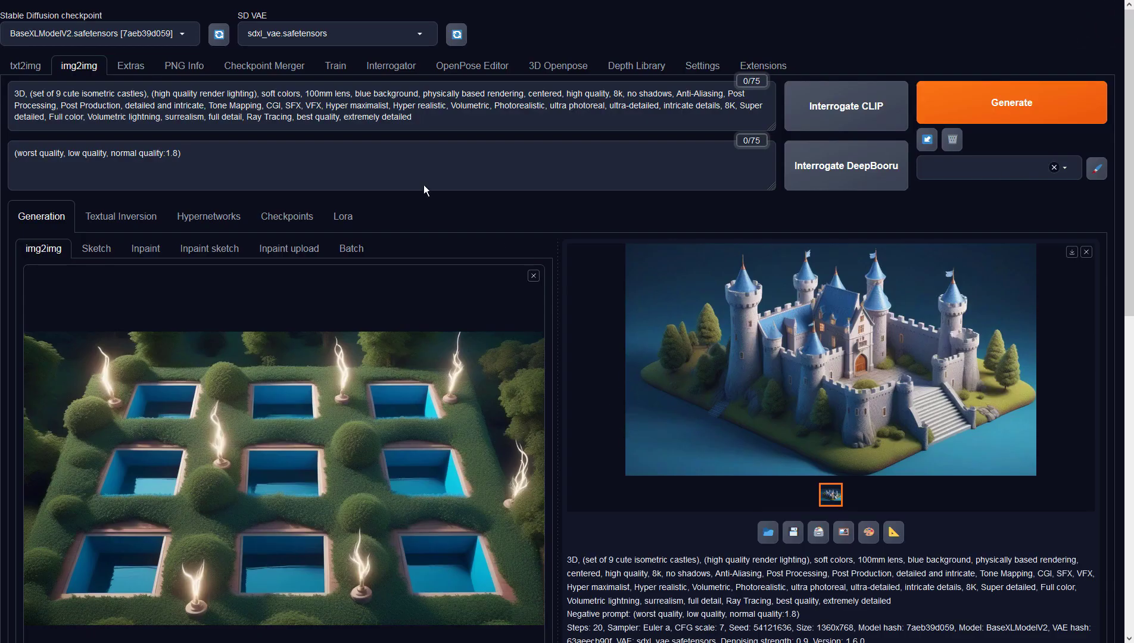
# Step: Return to txt2img, change the sampling method to DPM++ 2M Karras and generate the image again
pyautogui.click(27, 64)
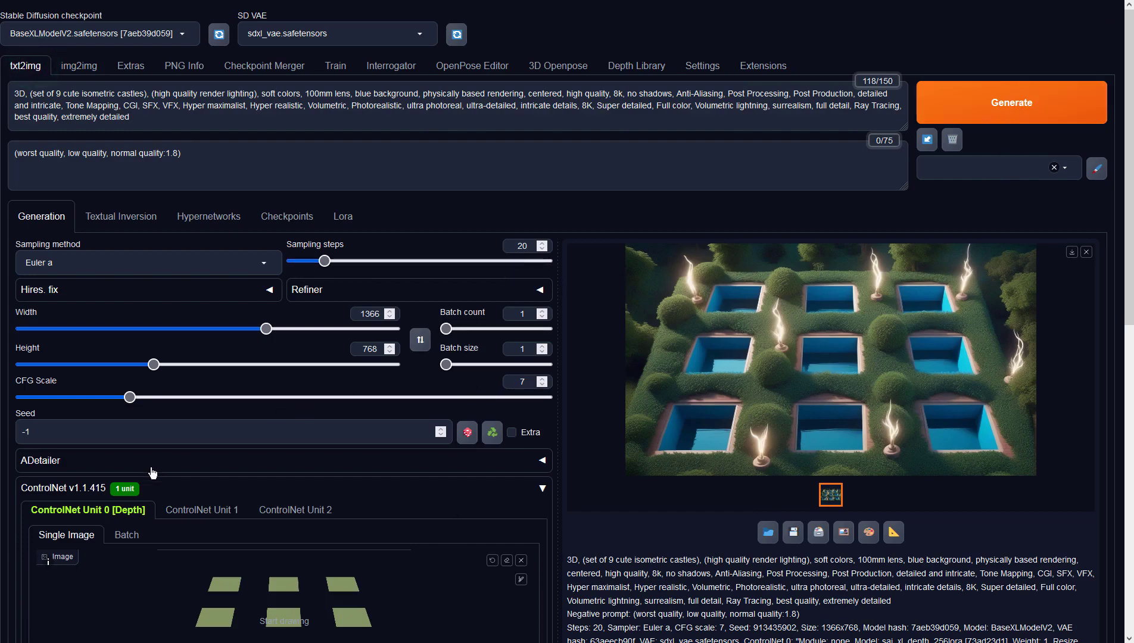
pyautogui.scroll(-6, 153, 473)
pyautogui.scroll(6, 179, 489)
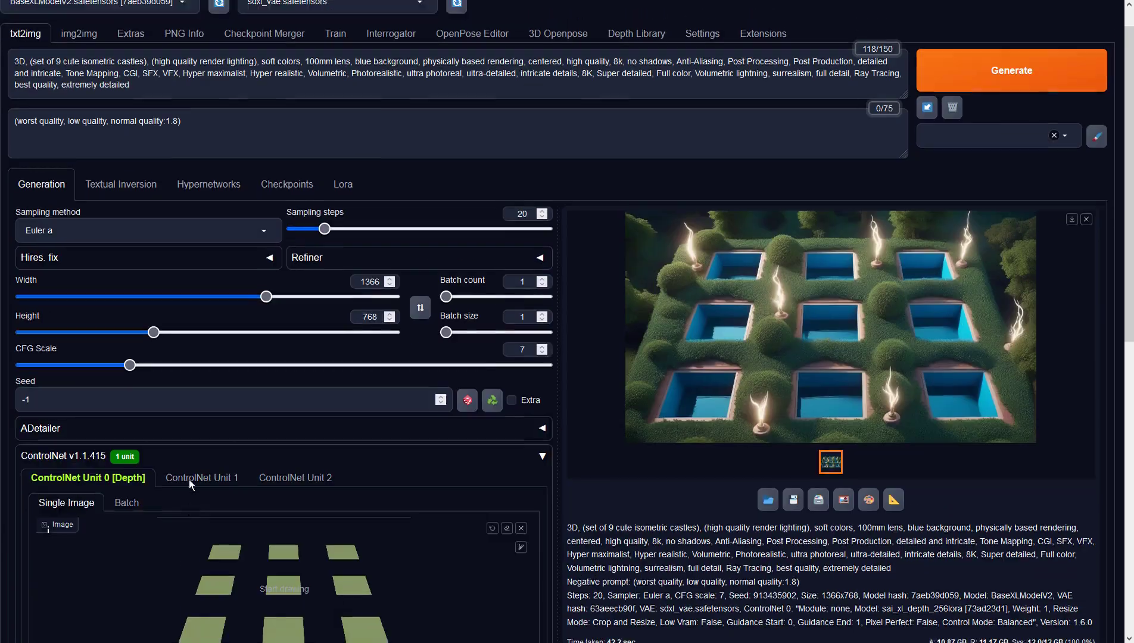
pyautogui.click(158, 262)
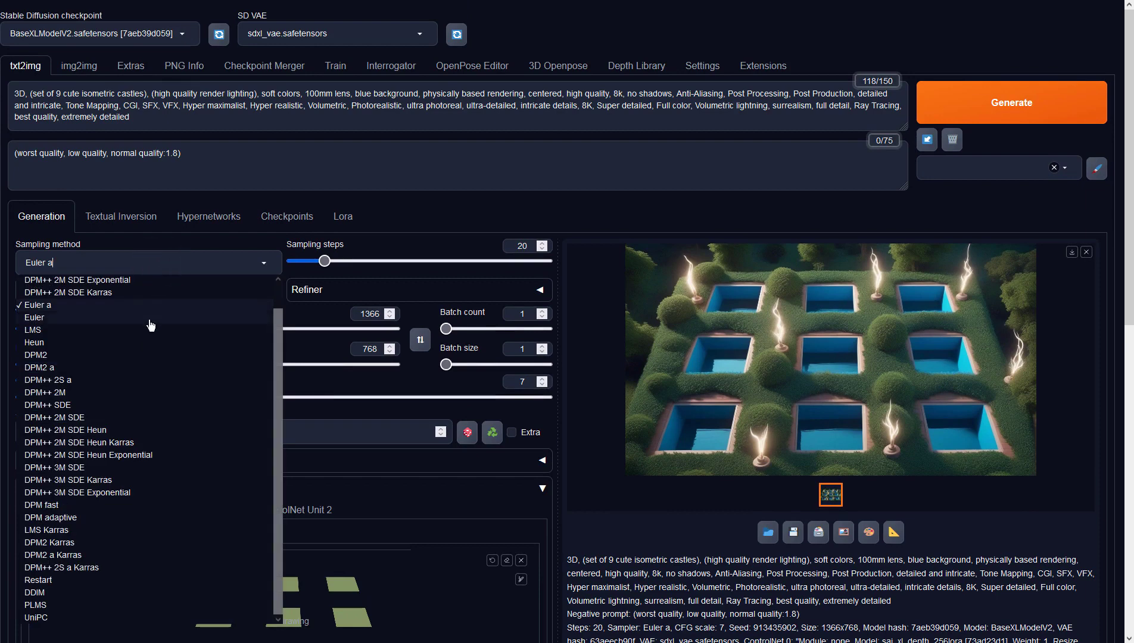
pyautogui.scroll(1, 152, 319)
pyautogui.click(97, 283)
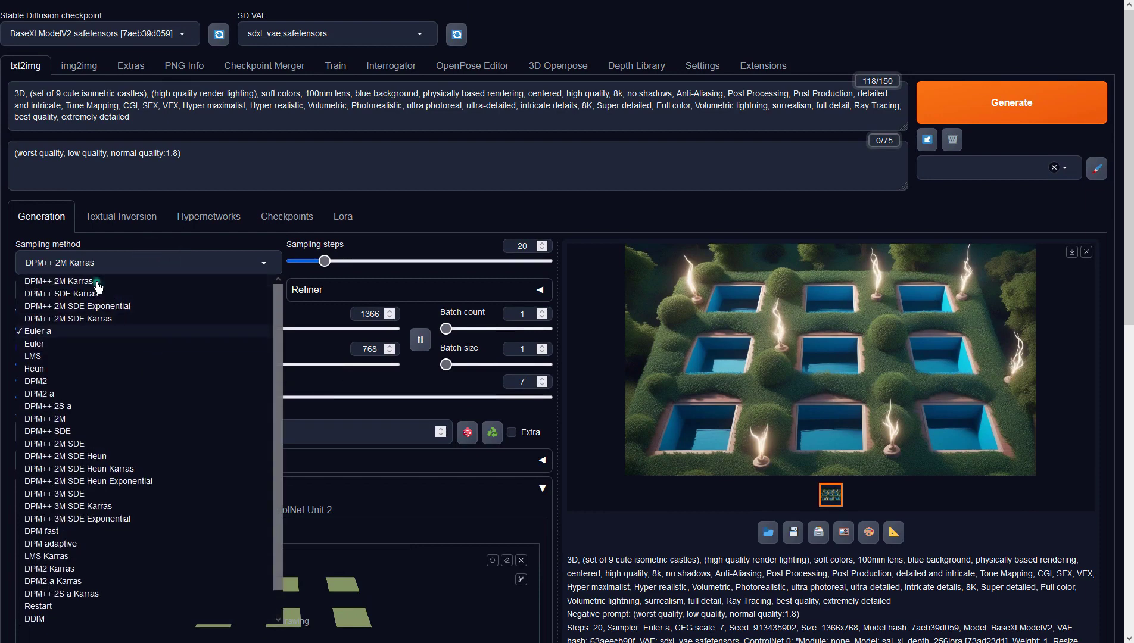
pyautogui.click(1084, 90)
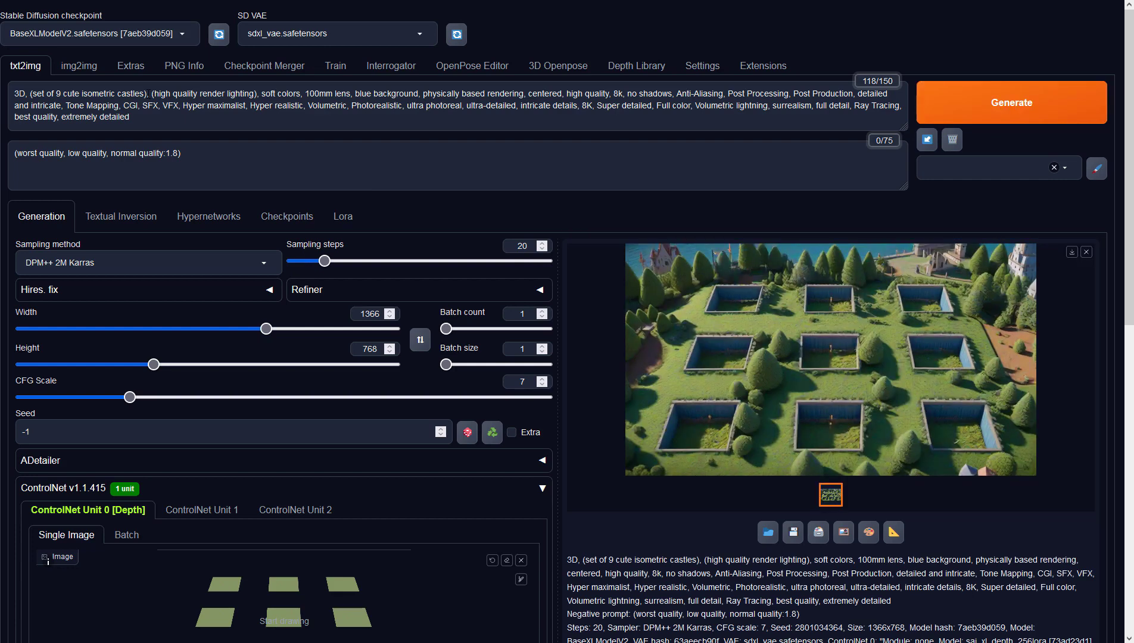
# Step: Shorten the prompt to "3D, (set of 9 cute isometric castles)", then generate the image and inspect it at full size
pyautogui.click(147, 94)
pyautogui.hotkey('ctrl', 'shift', 'End')
pyautogui.press('BackSpace')
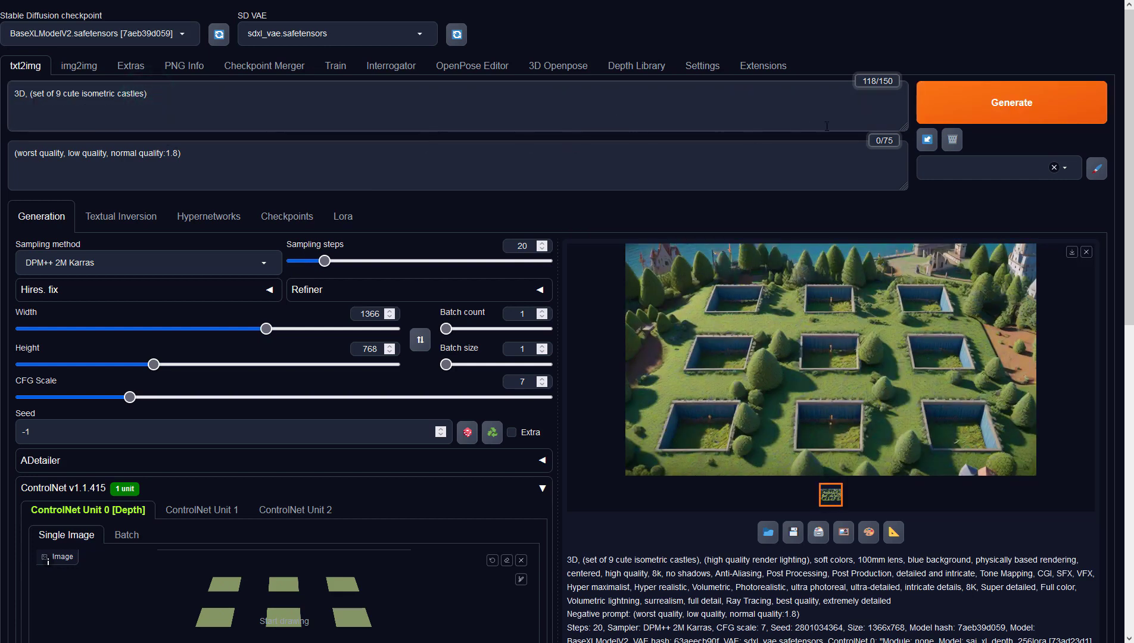
pyautogui.click(936, 112)
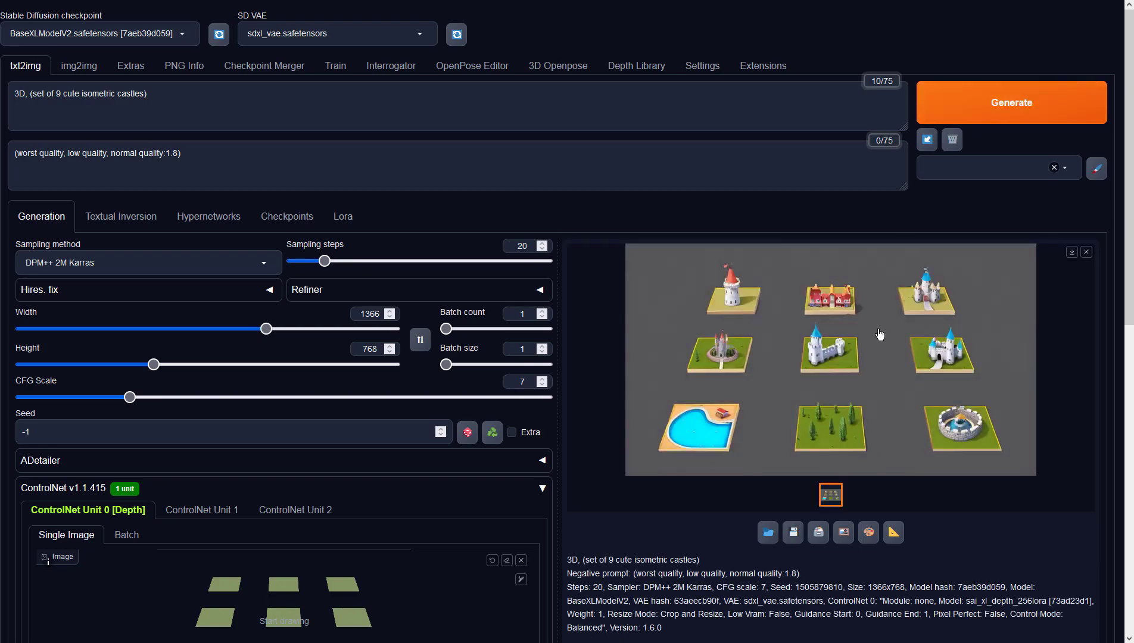
pyautogui.click(866, 349)
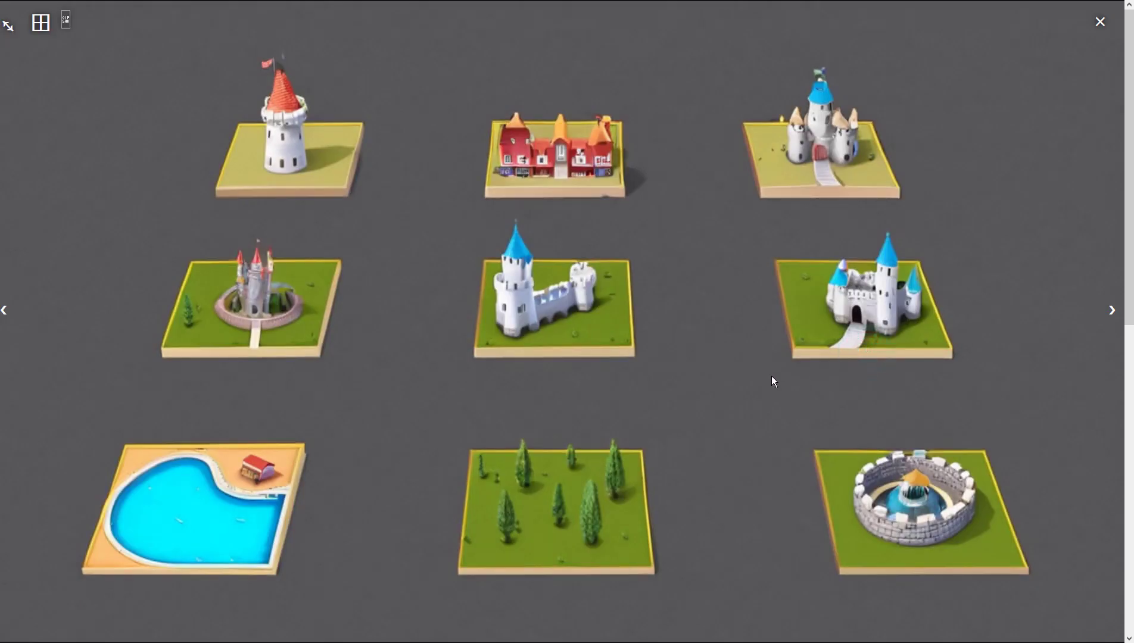
pyautogui.click(1100, 23)
# Step: Insert "Christmas" before "castles" in the prompt, then generate the image and inspect it at full size
pyautogui.click(118, 95)
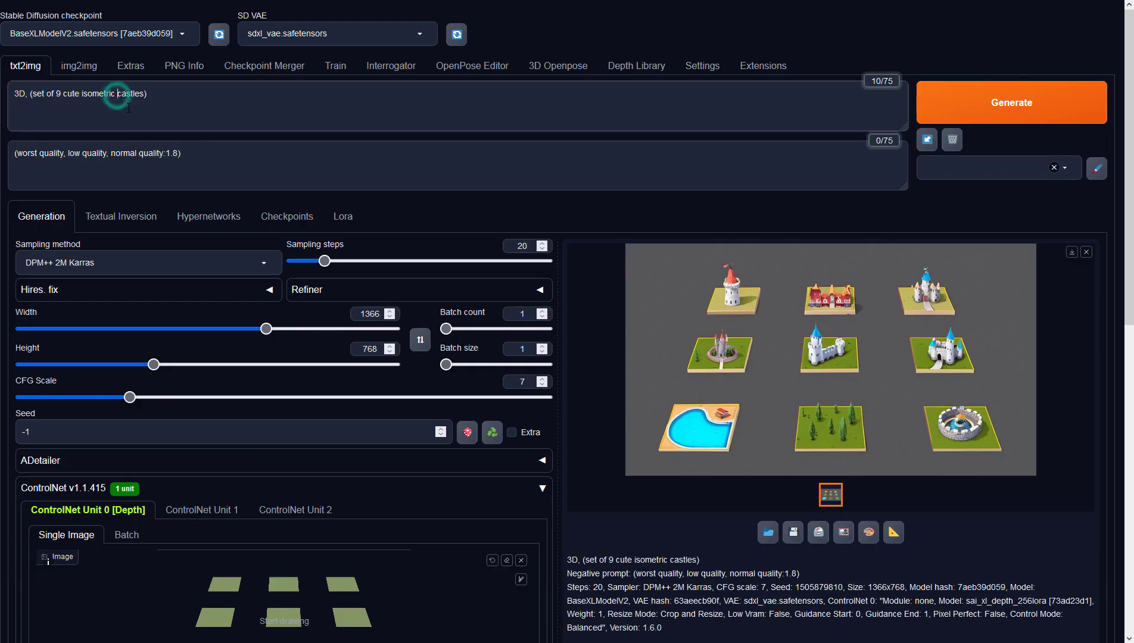
pyautogui.write('Chj')
pyautogui.press('BackSpace')
pyautogui.write('ristmas')
pyautogui.hotkey('ctrl', 'Return')
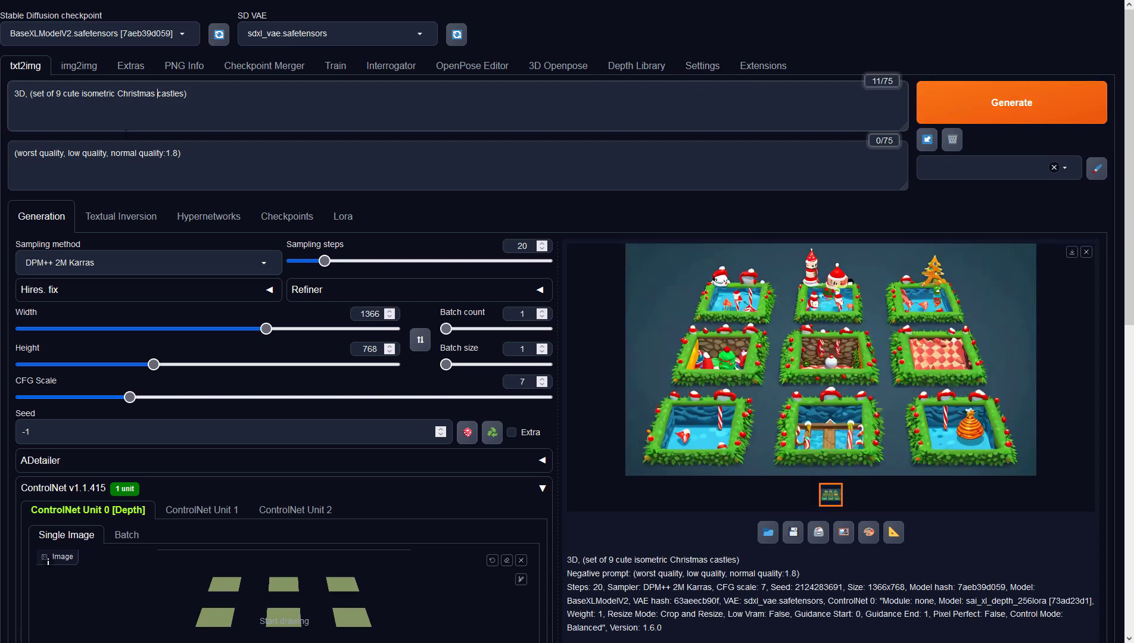
pyautogui.click(814, 378)
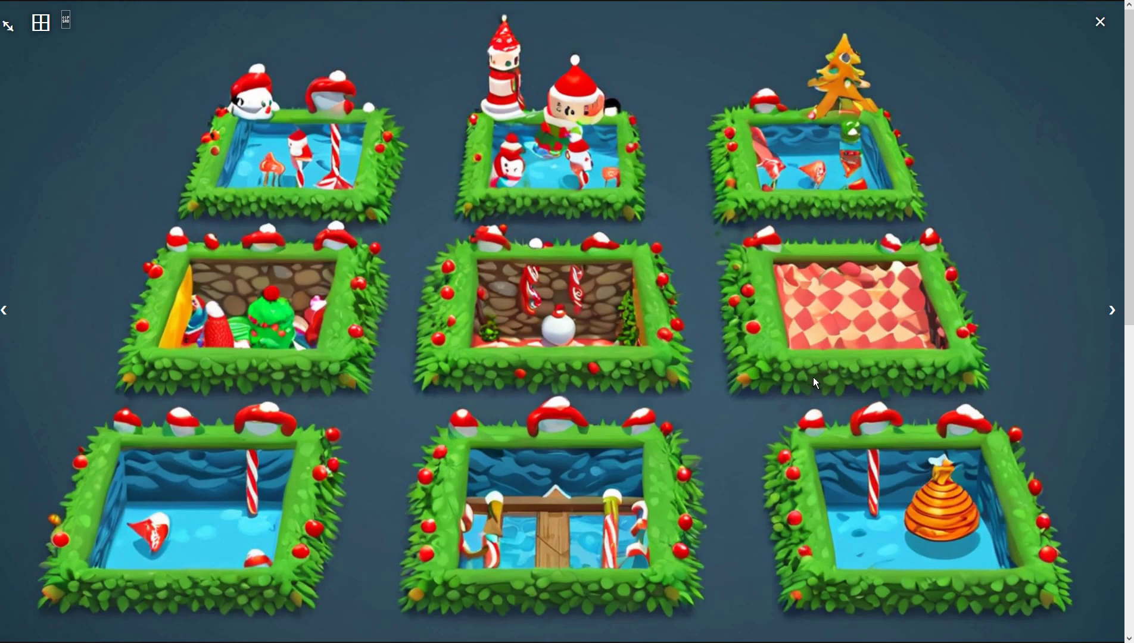
pyautogui.click(1100, 22)
# Step: Set the sampling method to Euler a and remove "Christmas" from the prompt
pyautogui.click(216, 268)
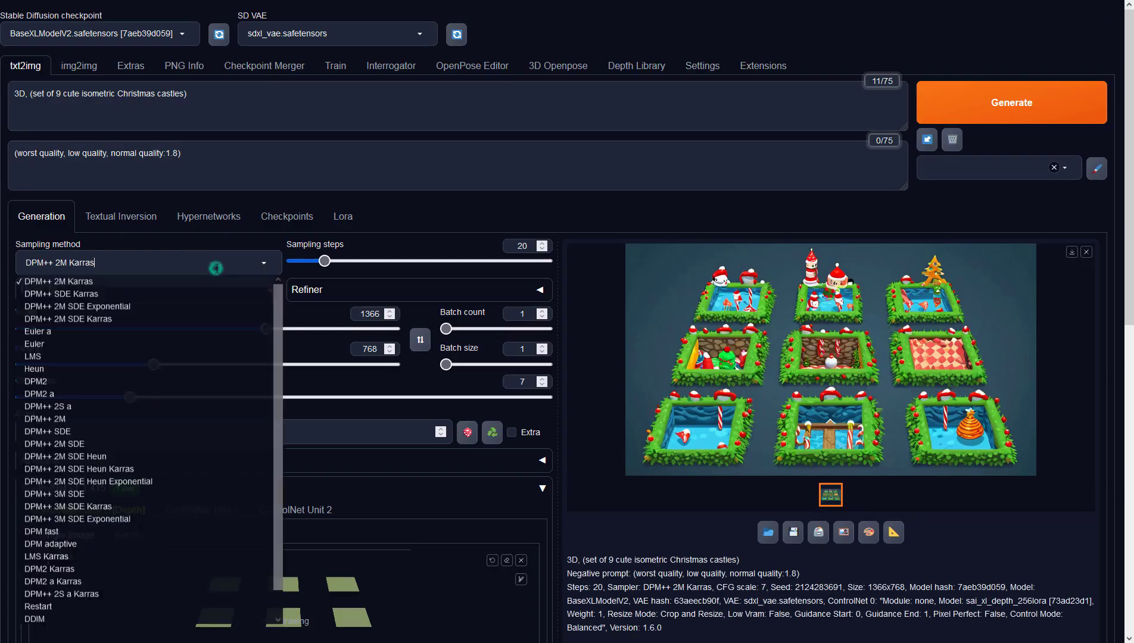
pyautogui.click(148, 332)
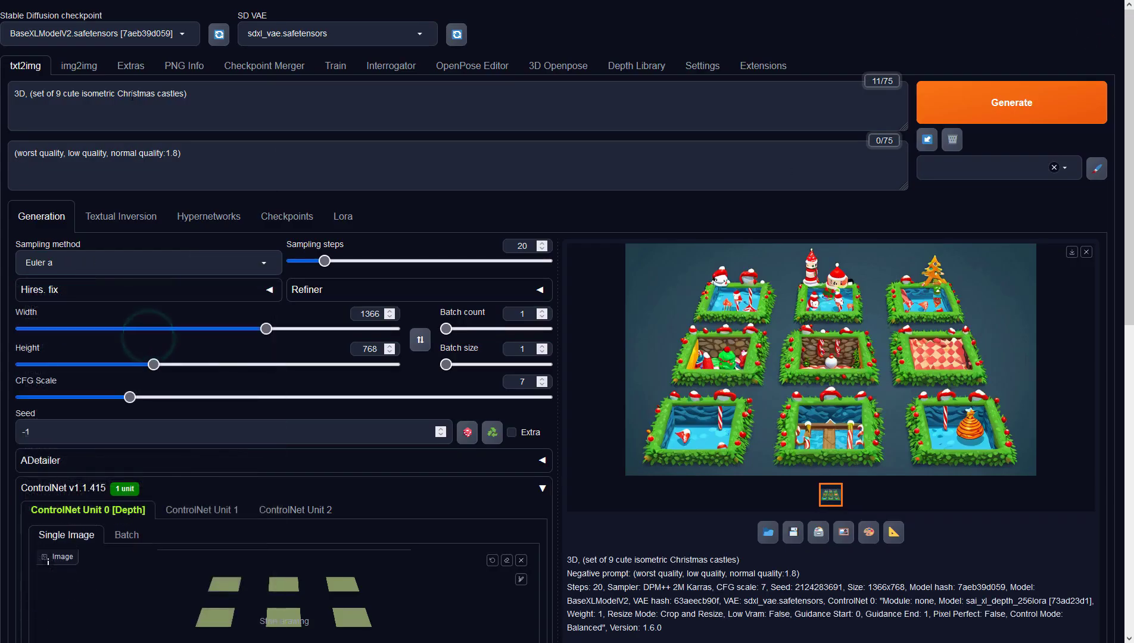
pyautogui.doubleClick(119, 93)
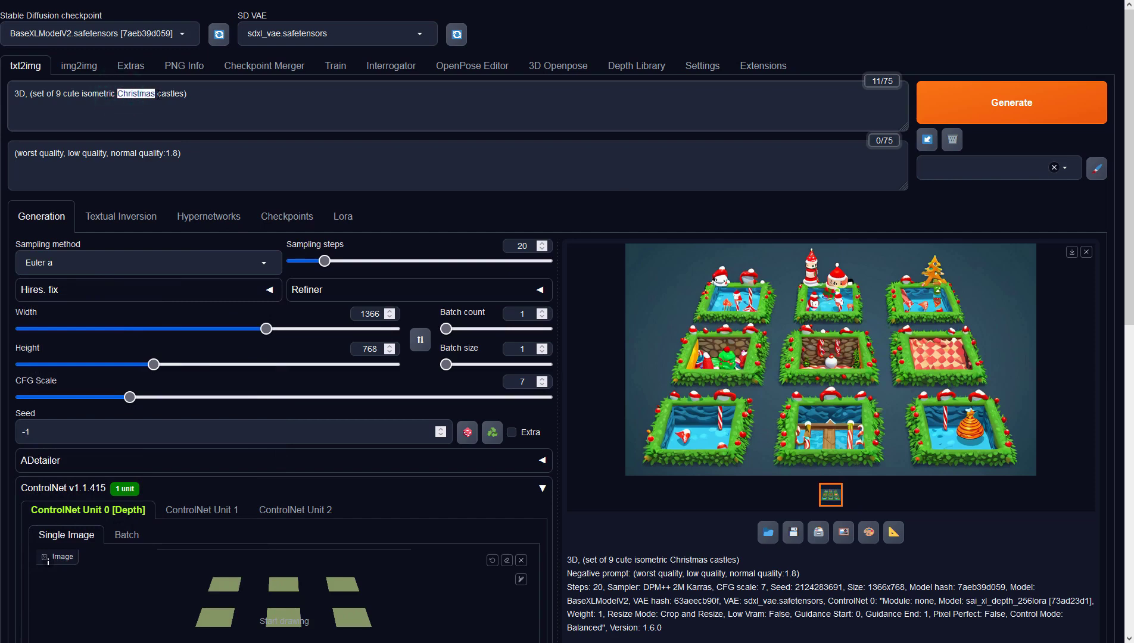
pyautogui.press('BackSpace')
# Step: Generate two castle images in succession with the current prompt, inspecting each one at full size
pyautogui.click(1008, 104)
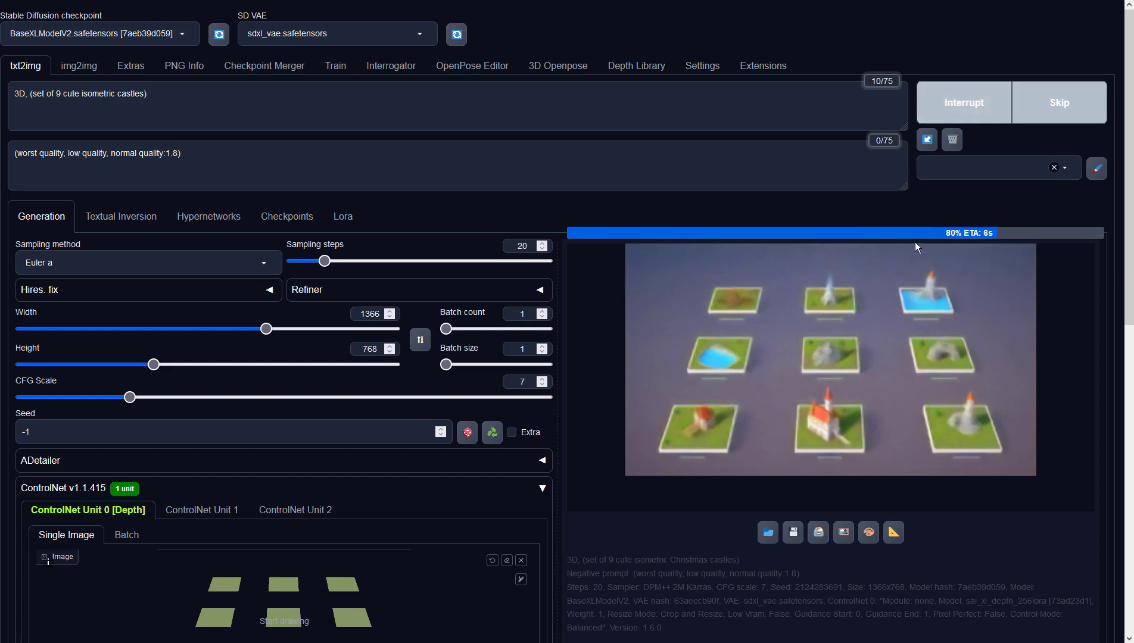
pyautogui.click(867, 341)
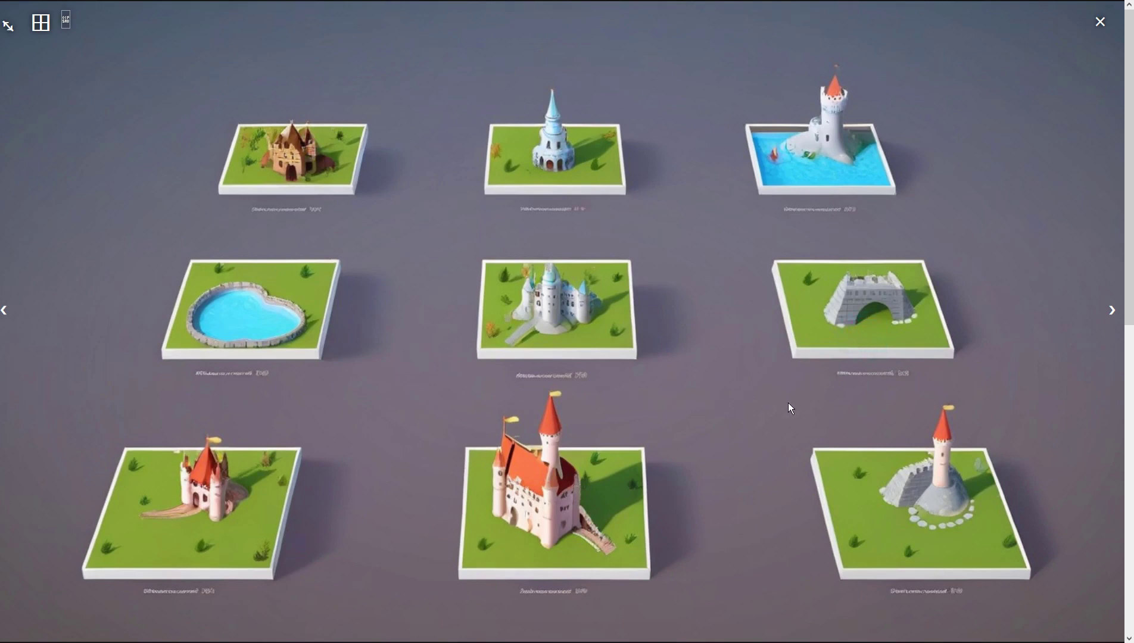
pyautogui.click(1100, 22)
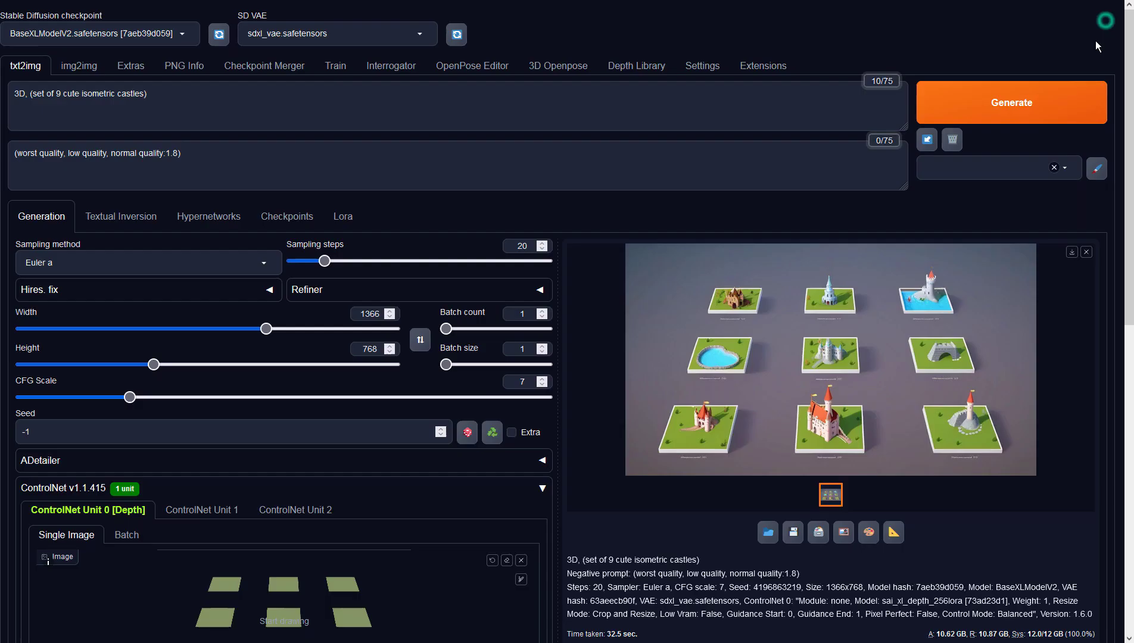
pyautogui.click(1032, 115)
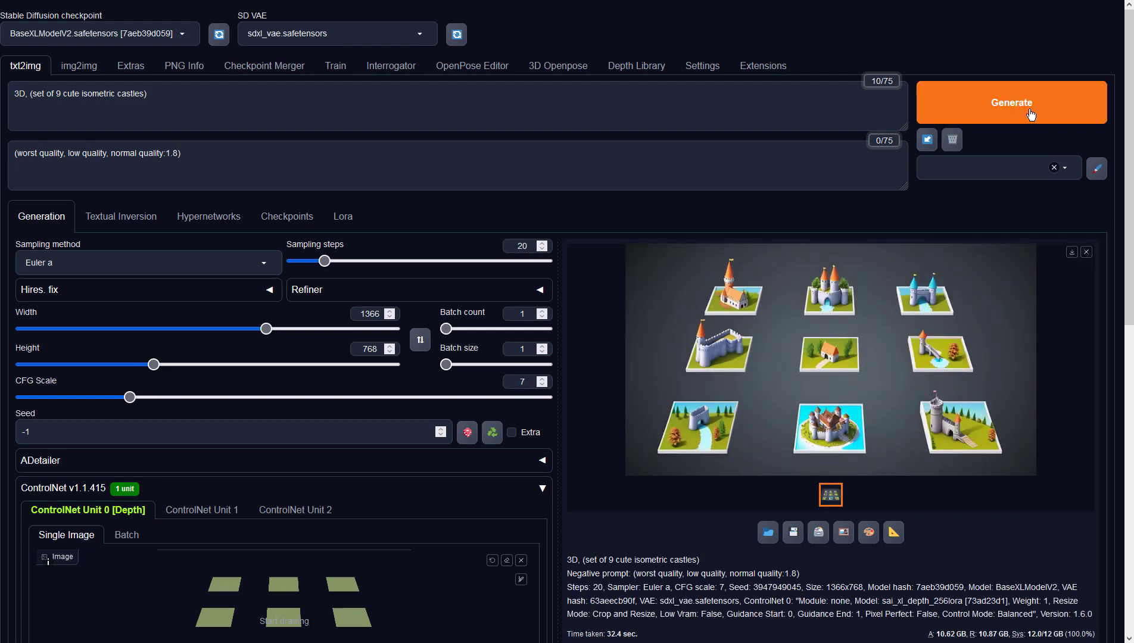
pyautogui.click(947, 352)
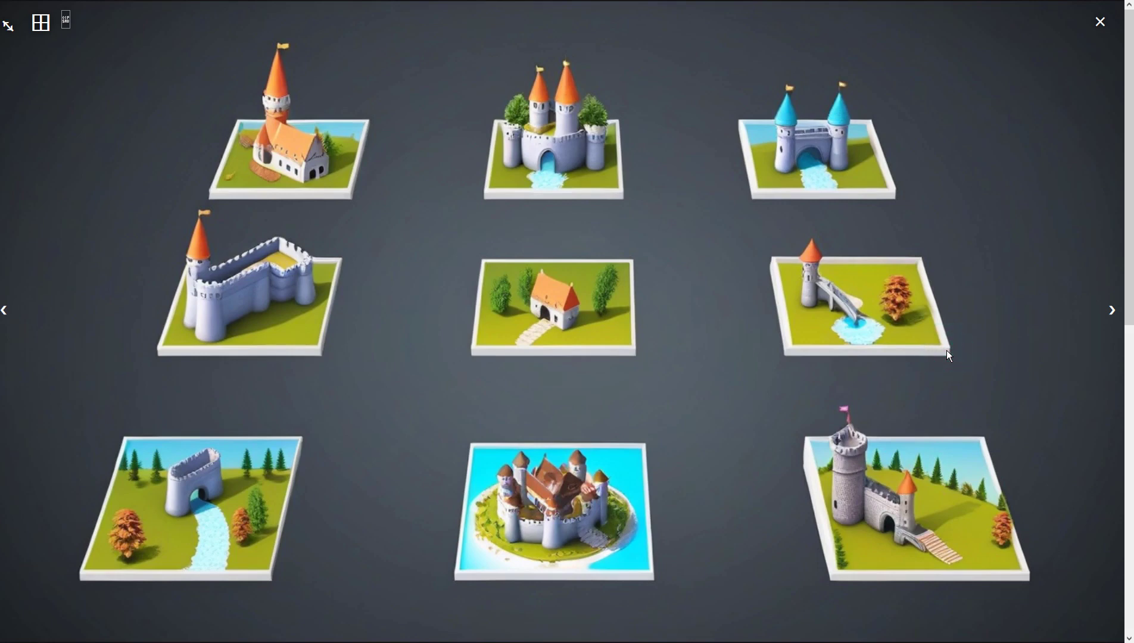
pyautogui.click(1100, 22)
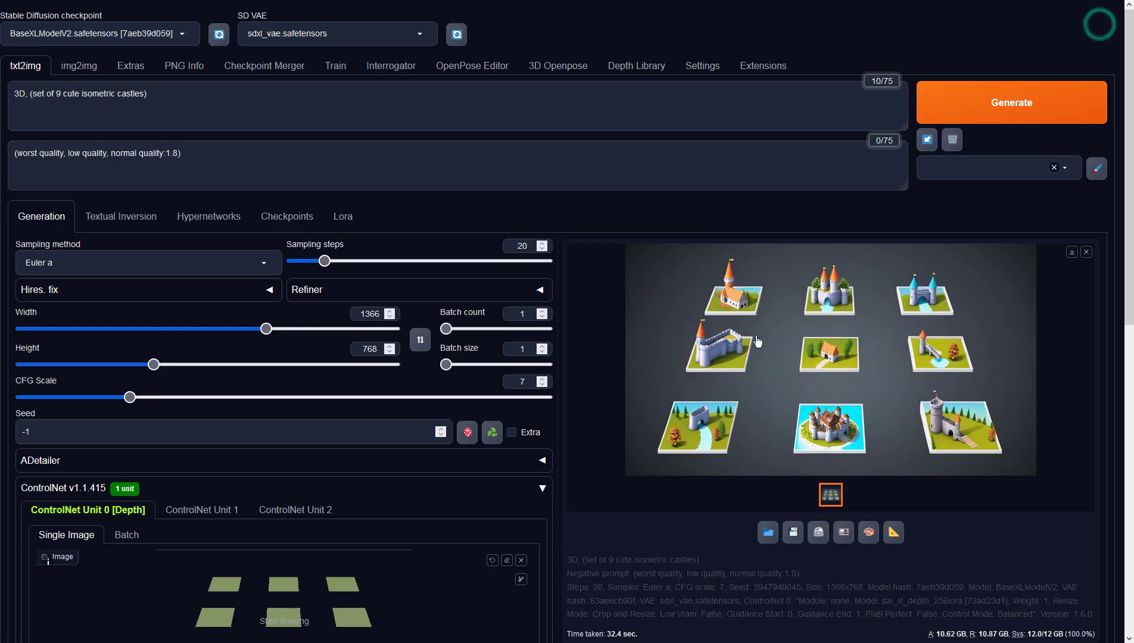
# Step: Send the latest castle image to img2img and set the denoising strength to 0.75
pyautogui.click(840, 530)
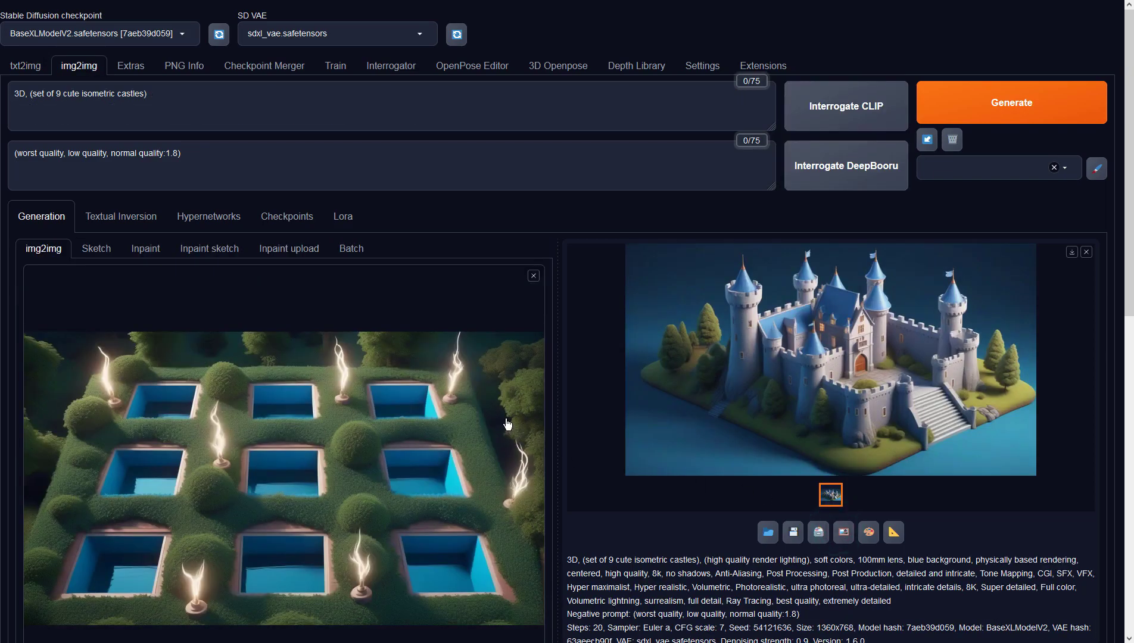
pyautogui.scroll(-4, 506, 425)
pyautogui.scroll(-5, 482, 425)
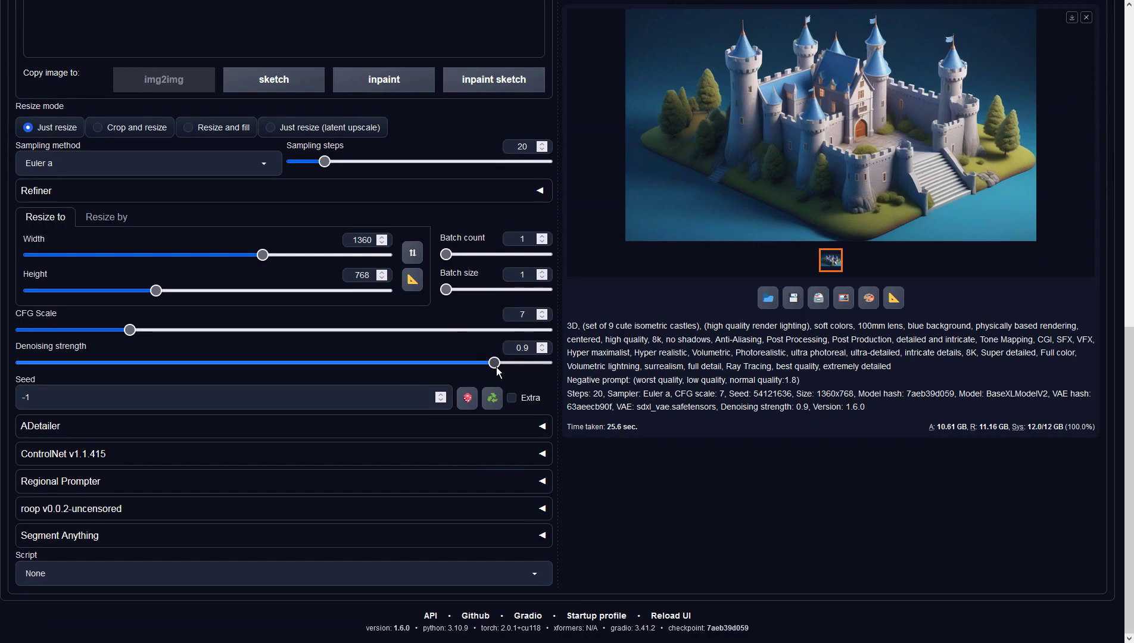
pyautogui.moveTo(494, 363); pyautogui.dragTo(416, 364)
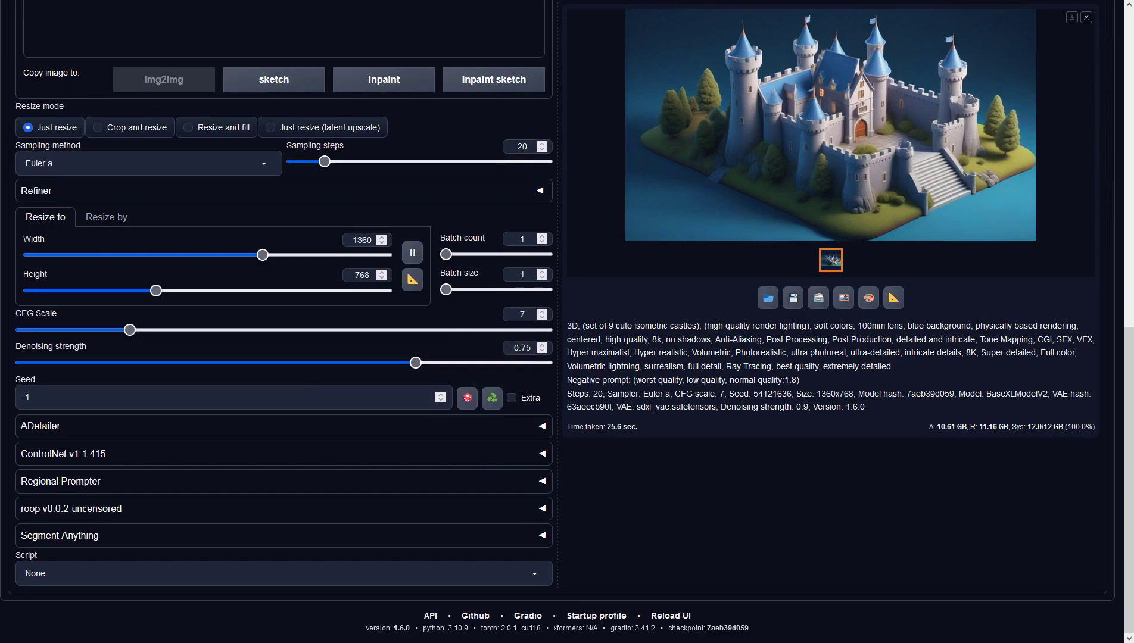
pyautogui.scroll(10, 358, 145)
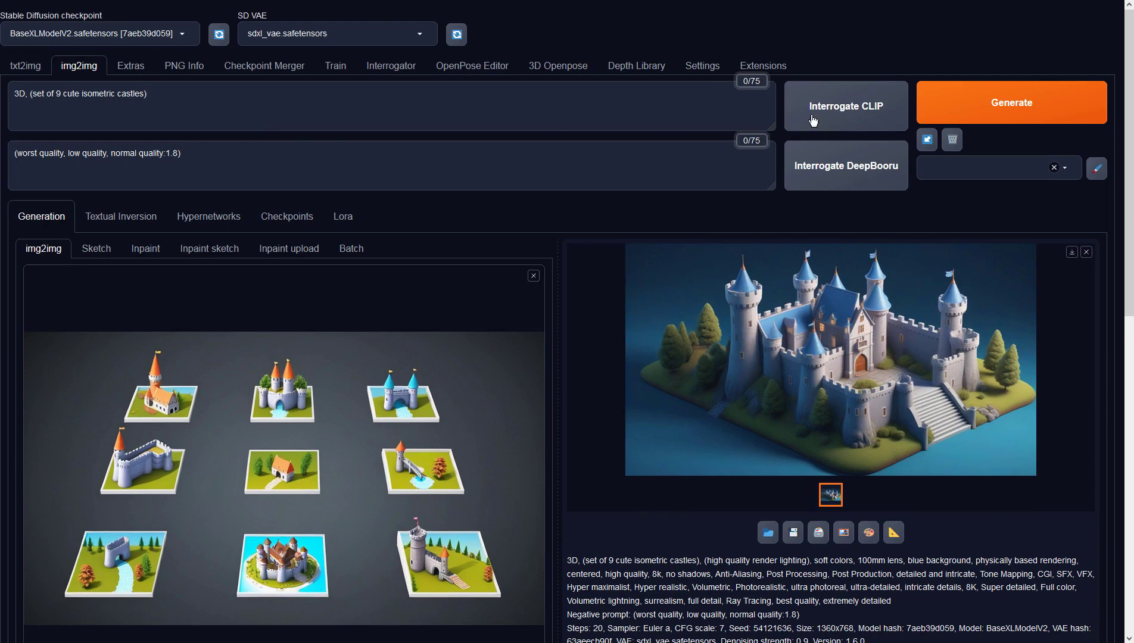
# Step: Generate the img2img version of the nine castles and inspect it at full size
pyautogui.click(956, 103)
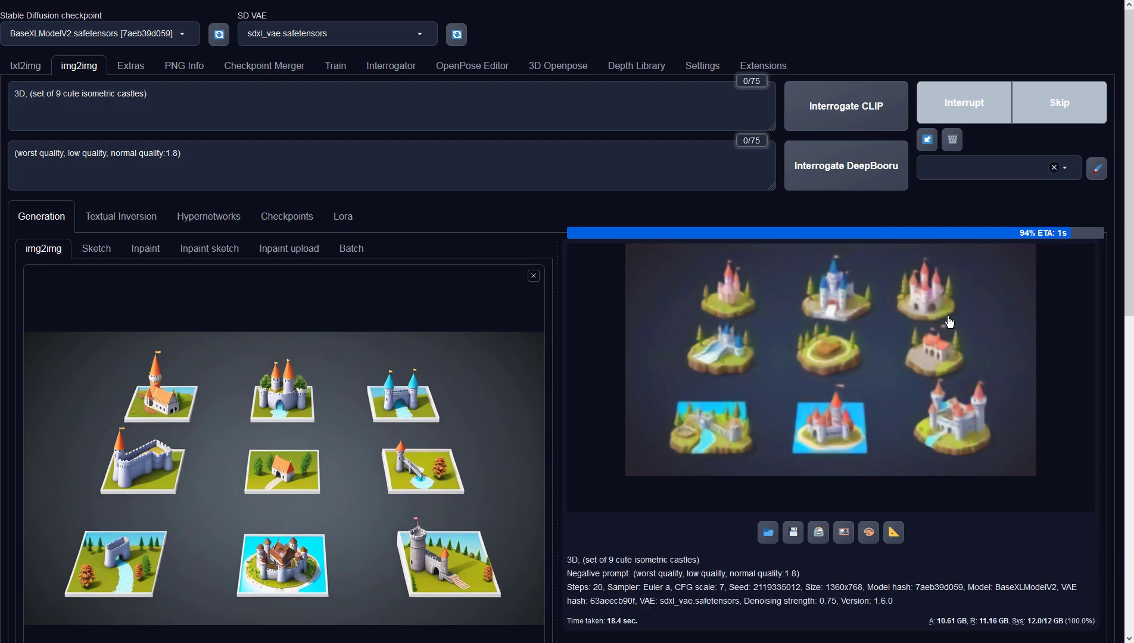
pyautogui.click(902, 339)
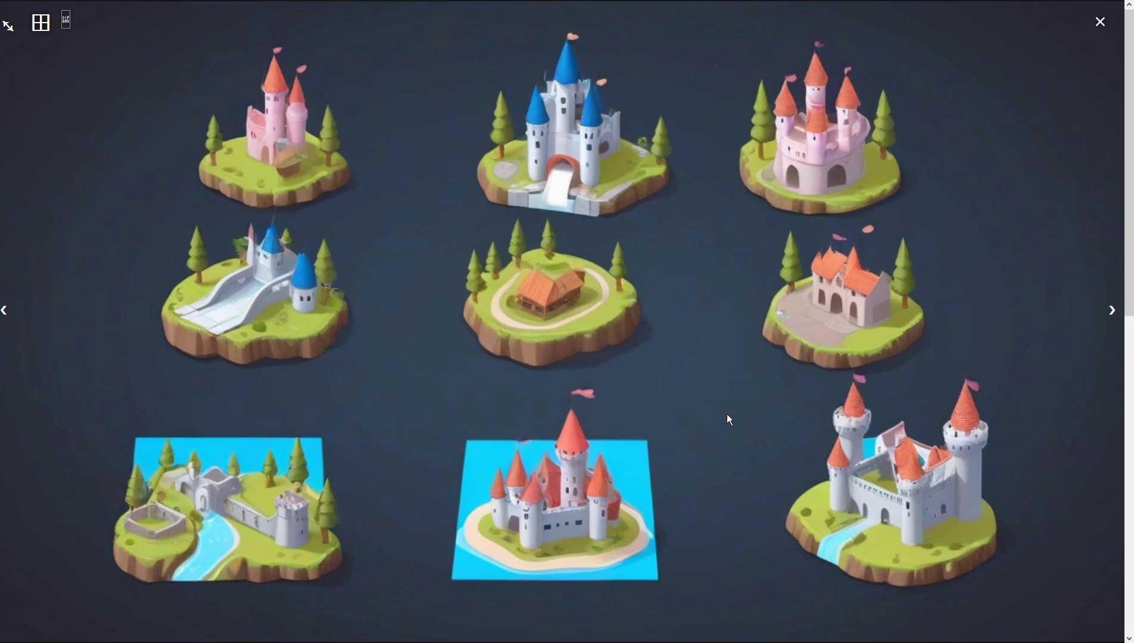
pyautogui.click(1099, 22)
# Step: Return to txt2img and switch the Stable Diffusion checkpoint to sd_xl_turbo_1.0_fp16.safetensors
pyautogui.click(26, 67)
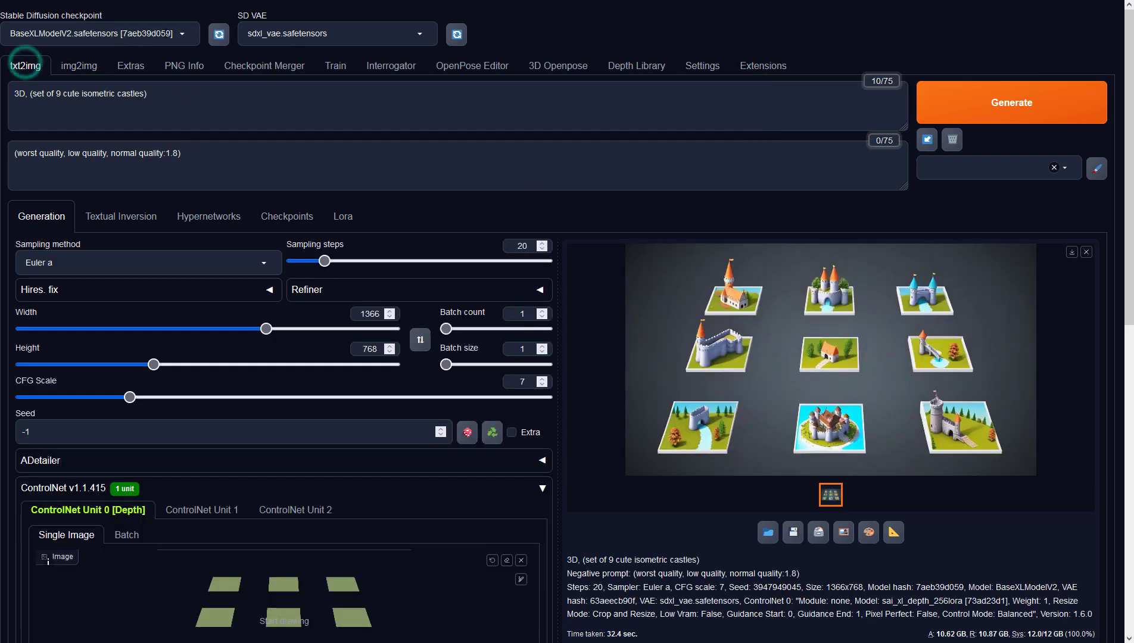
pyautogui.click(35, 35)
pyautogui.click(54, 91)
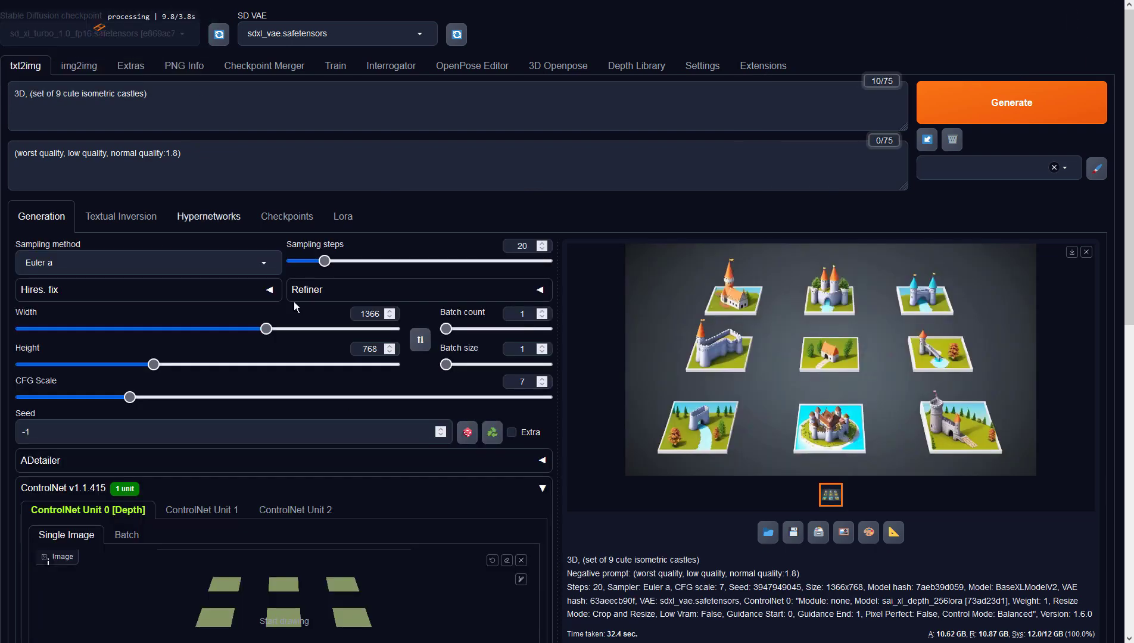
# Step: Remove the input image from ControlNet Unit 0 and disable the unit
pyautogui.click(521, 561)
pyautogui.scroll(-5, 423, 559)
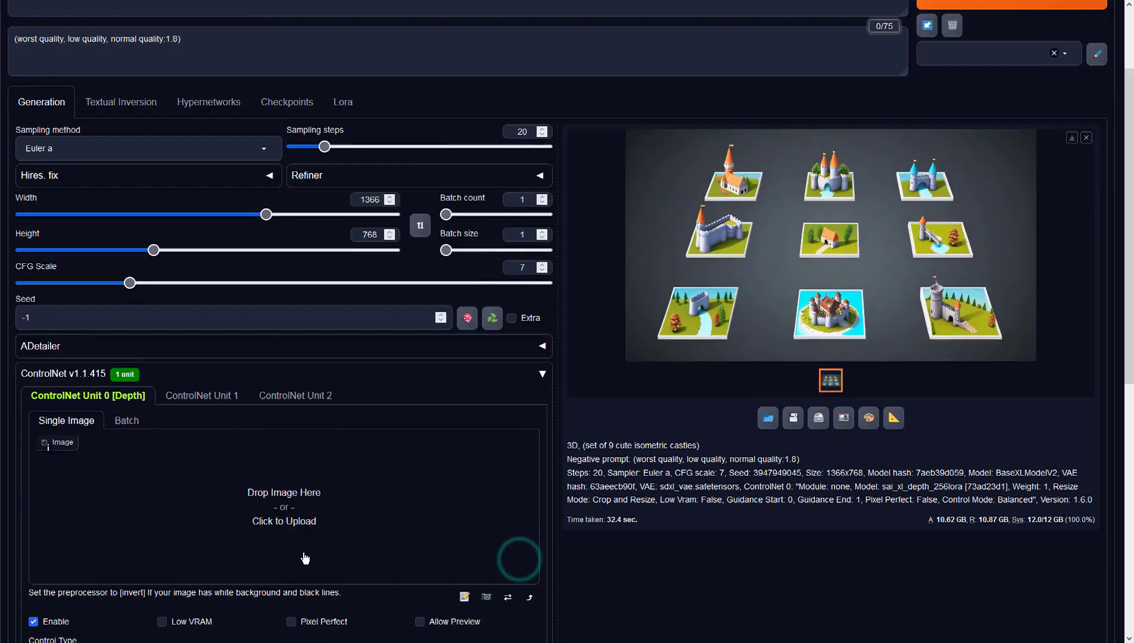
pyautogui.click(34, 482)
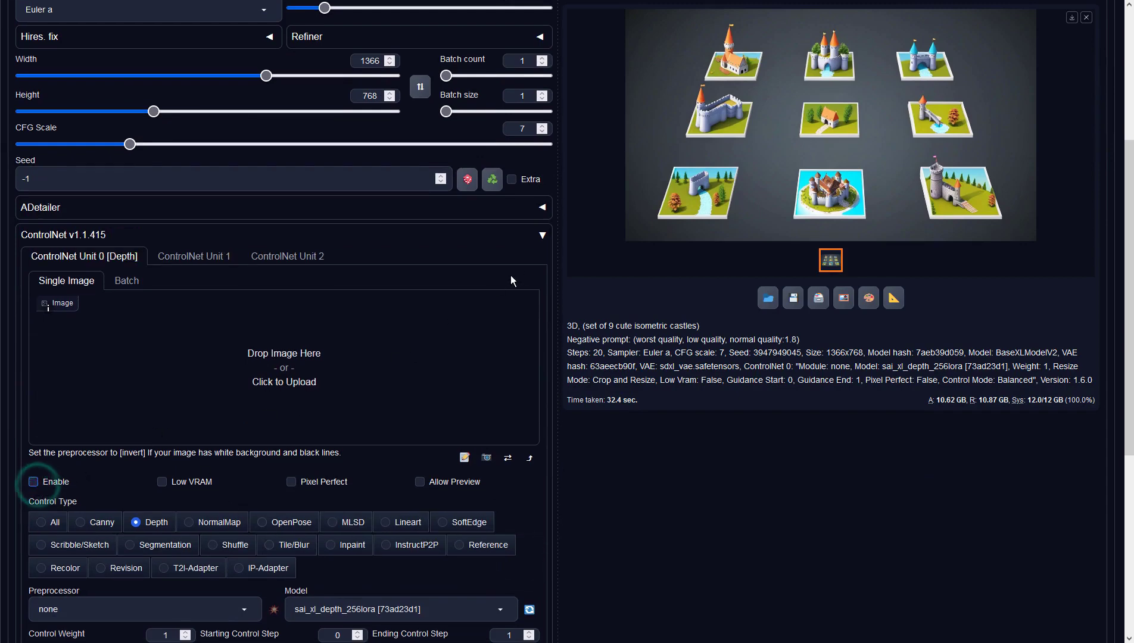
# Step: Collapse the ControlNet settings and set the image width and height to 512 each
pyautogui.click(542, 238)
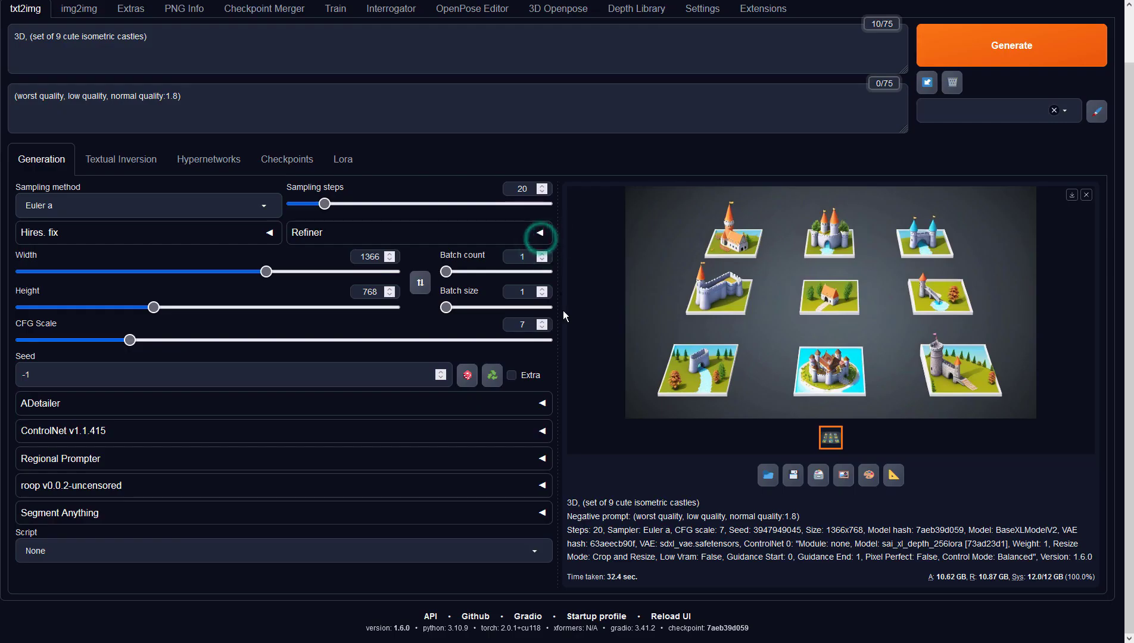
pyautogui.scroll(1, 563, 311)
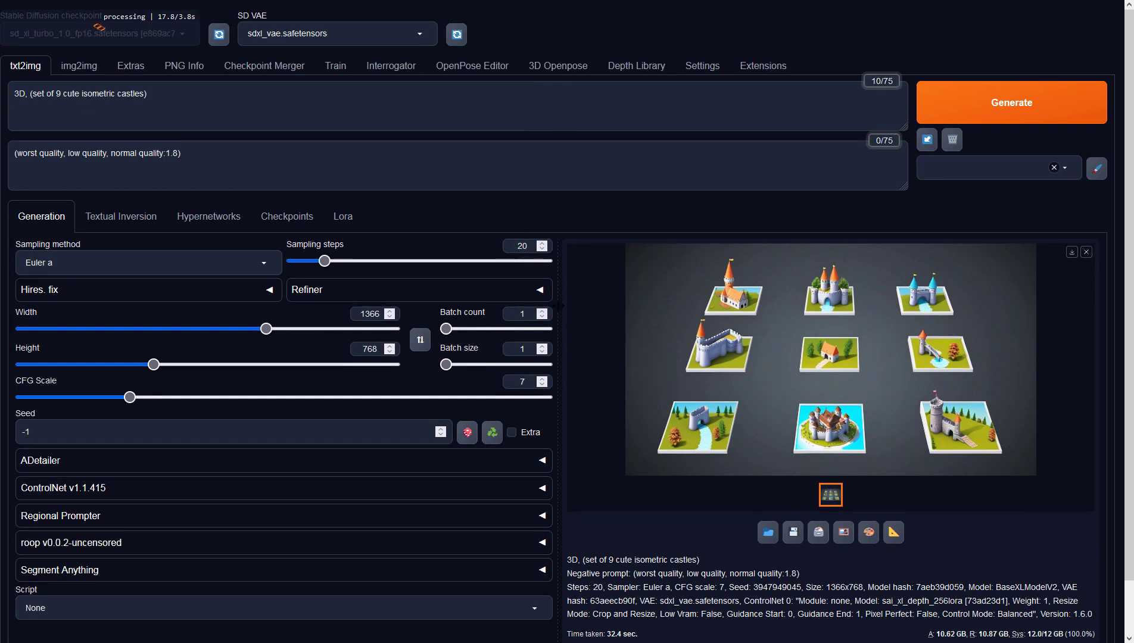
pyautogui.doubleClick(366, 314)
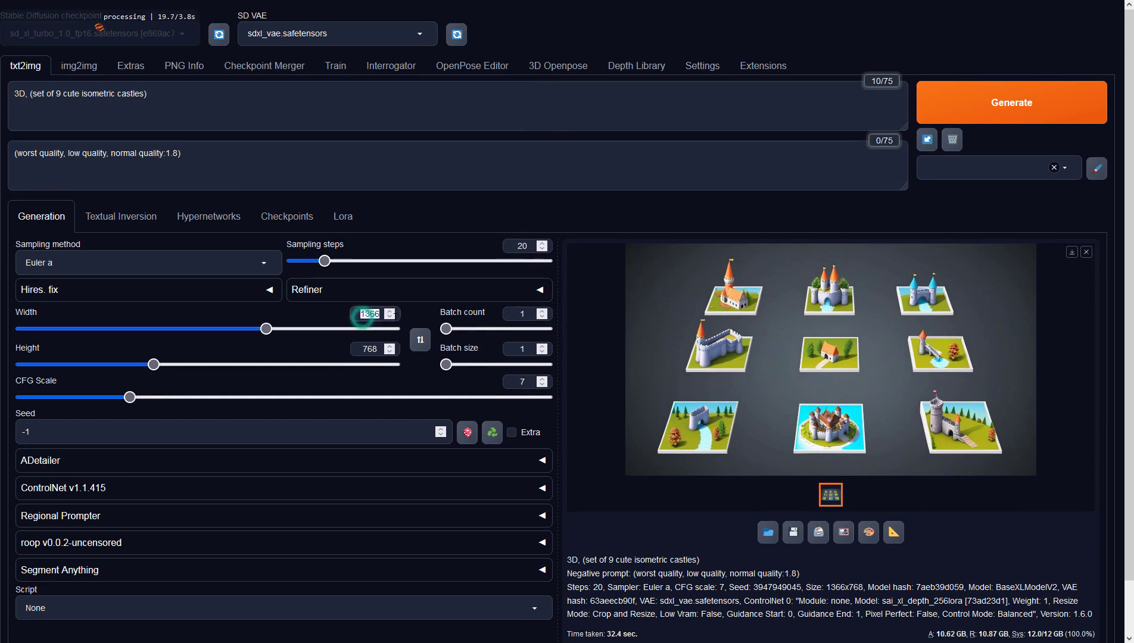
pyautogui.write('512')
pyautogui.doubleClick(369, 349)
pyautogui.write('512')
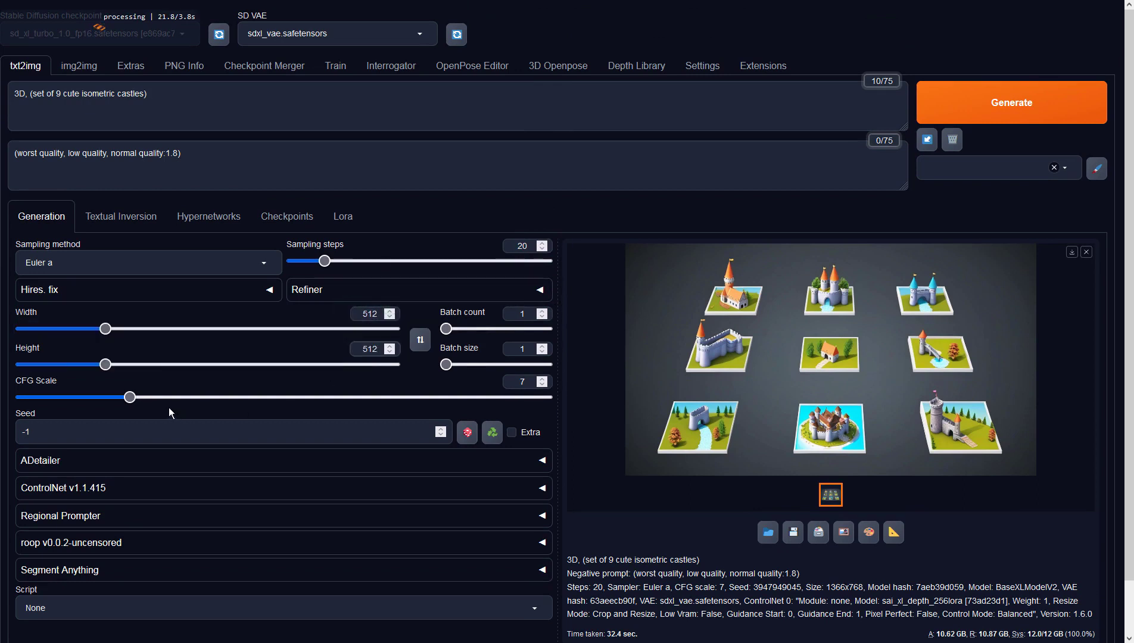
# Step: Set the CFG scale to 1 and the sampling steps to 1
pyautogui.moveTo(130, 399); pyautogui.dragTo(21, 397)
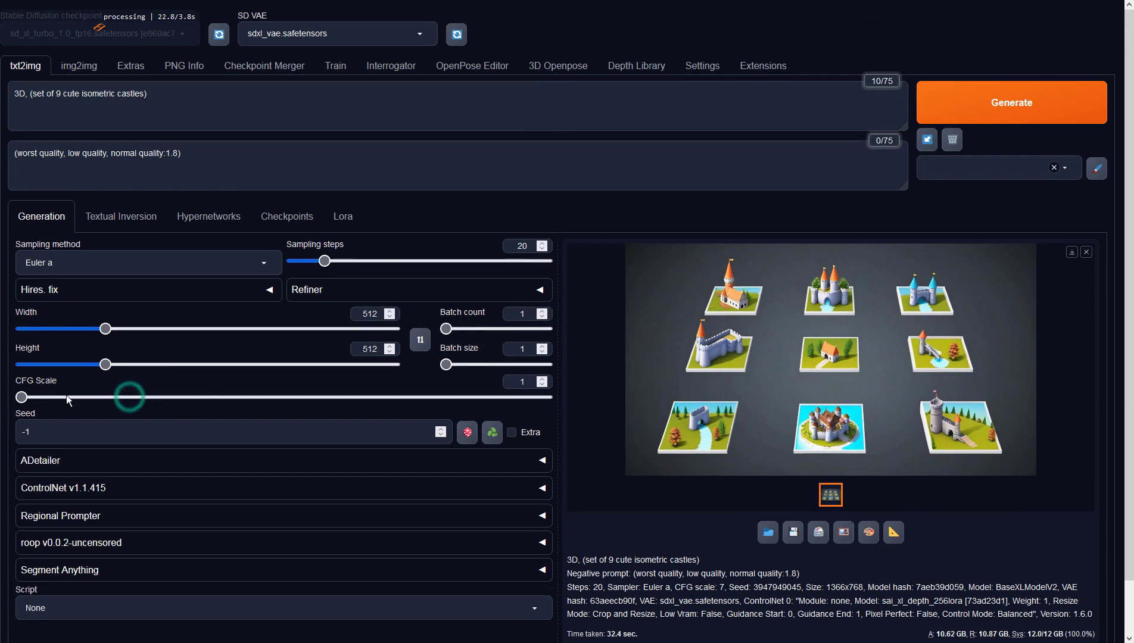
pyautogui.click(513, 246)
pyautogui.press('BackSpace')
pyautogui.press('BackSpace')
pyautogui.write('1')
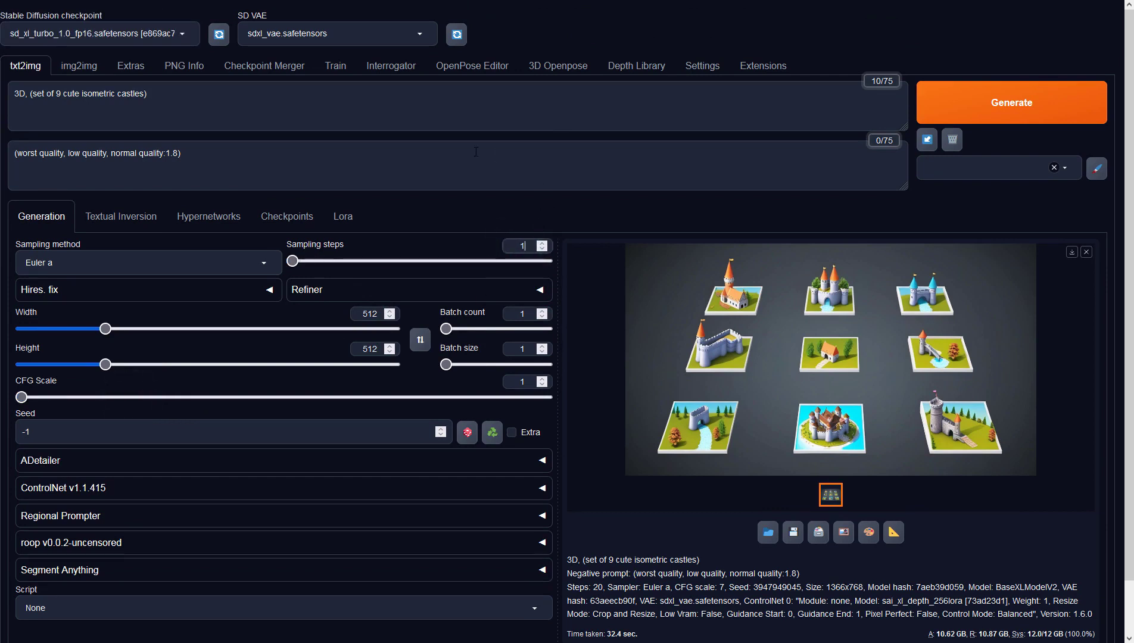
# Step: Reword the positive prompt to "3D, (very cute isometric castle)"
pyautogui.click(153, 109)
pyautogui.moveTo(32, 94); pyautogui.dragTo(63, 94)
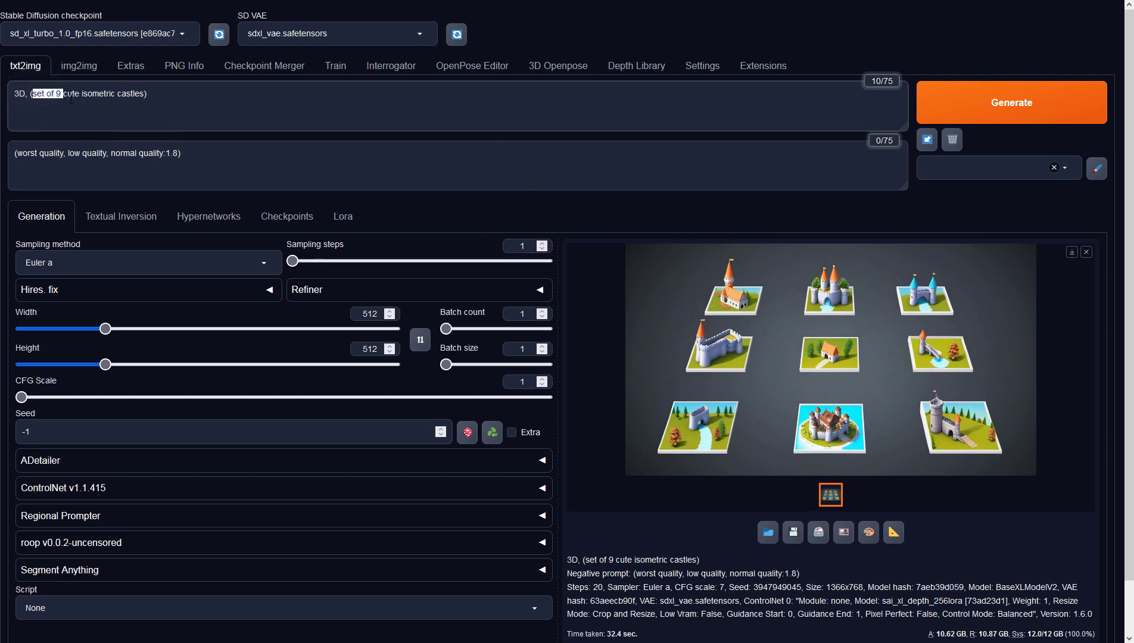
pyautogui.write('very')
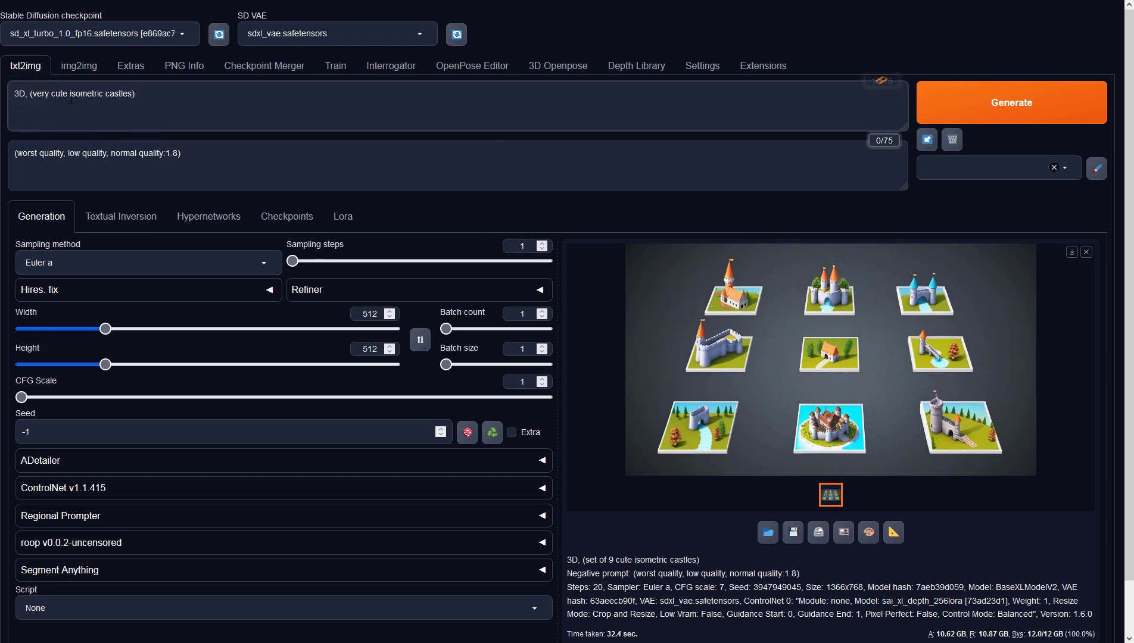
pyautogui.click(130, 94)
pyautogui.press('BackSpace')
# Step: Generate the single castle three times in a row with one sampling step
pyautogui.click(1011, 102)
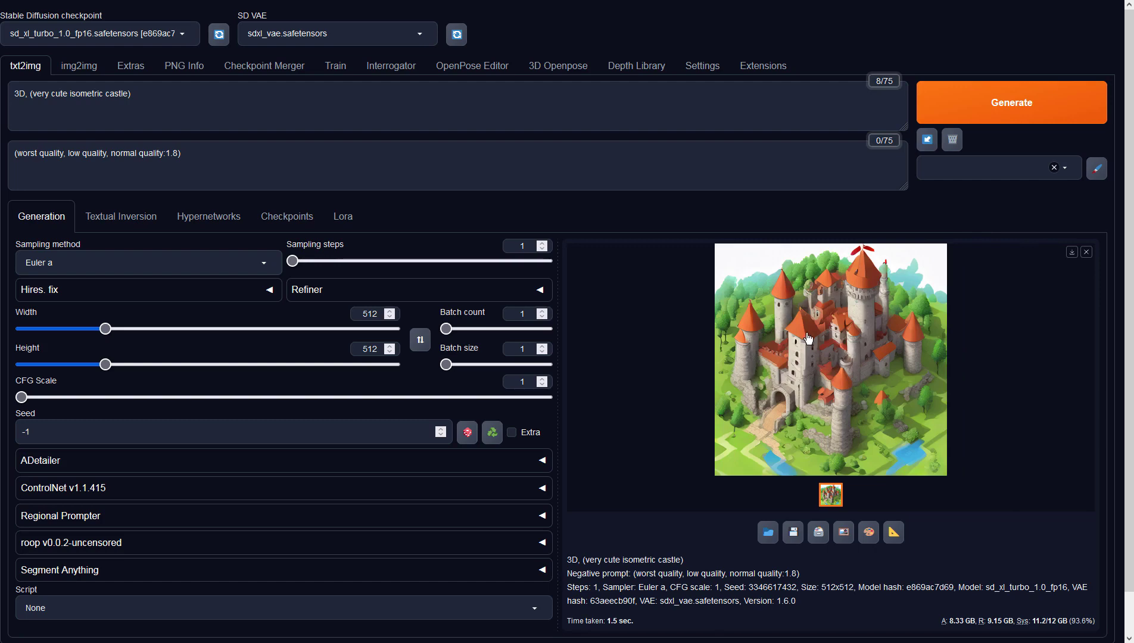
pyautogui.click(960, 102)
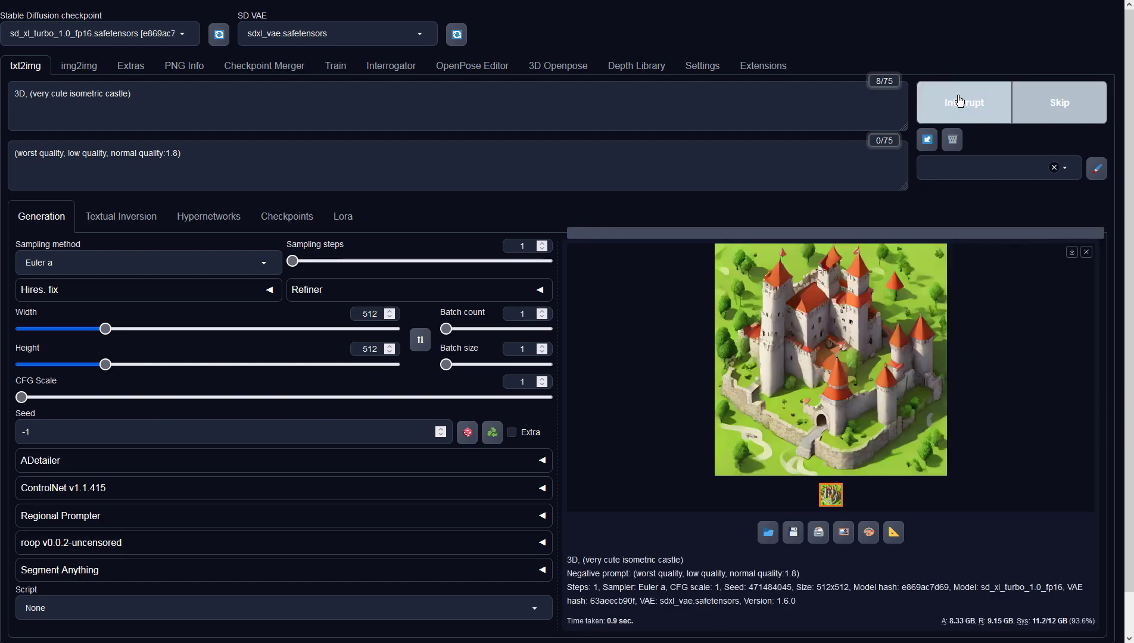
pyautogui.click(960, 101)
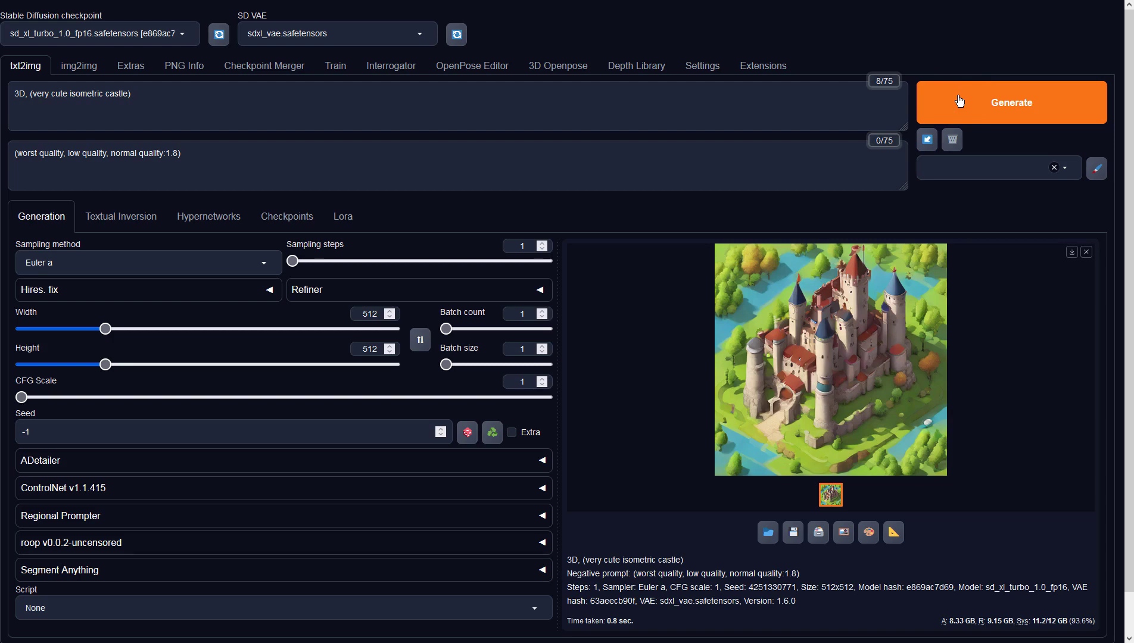
# Step: Generate the castle with 2, 3 and 4 sampling steps in turn to compare the quality
pyautogui.click(542, 242)
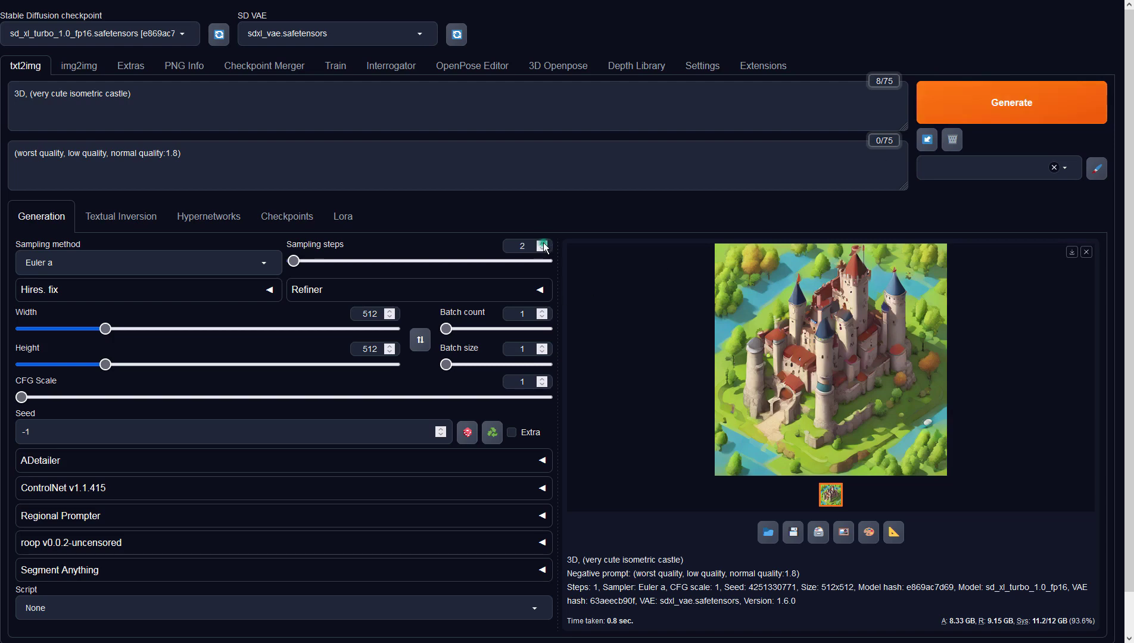
pyautogui.click(960, 107)
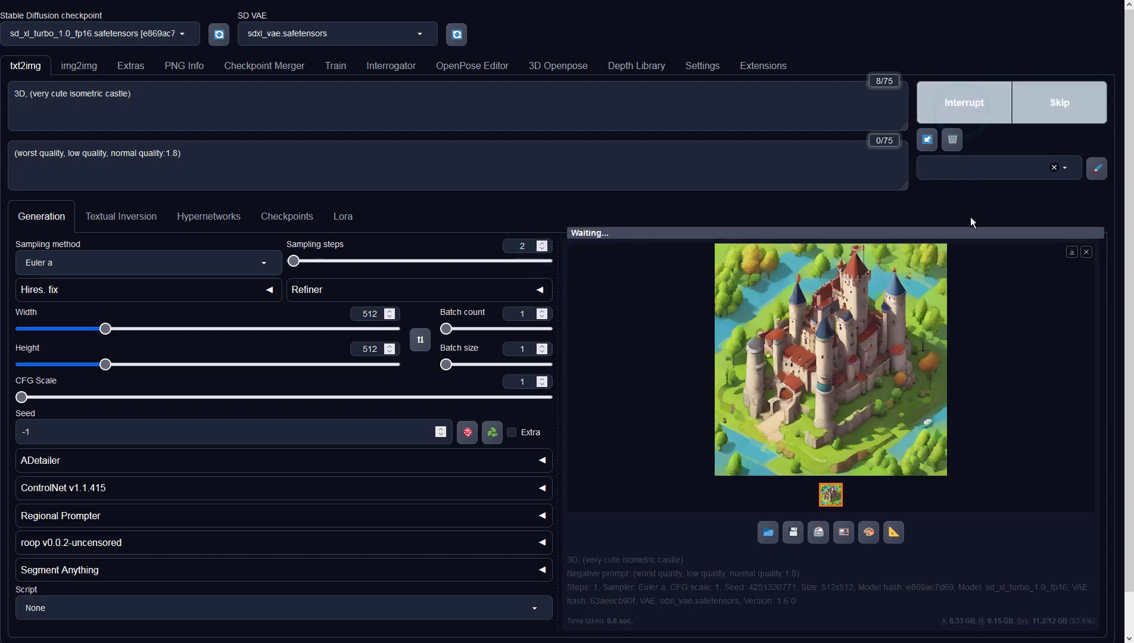
pyautogui.click(542, 242)
pyautogui.click(949, 116)
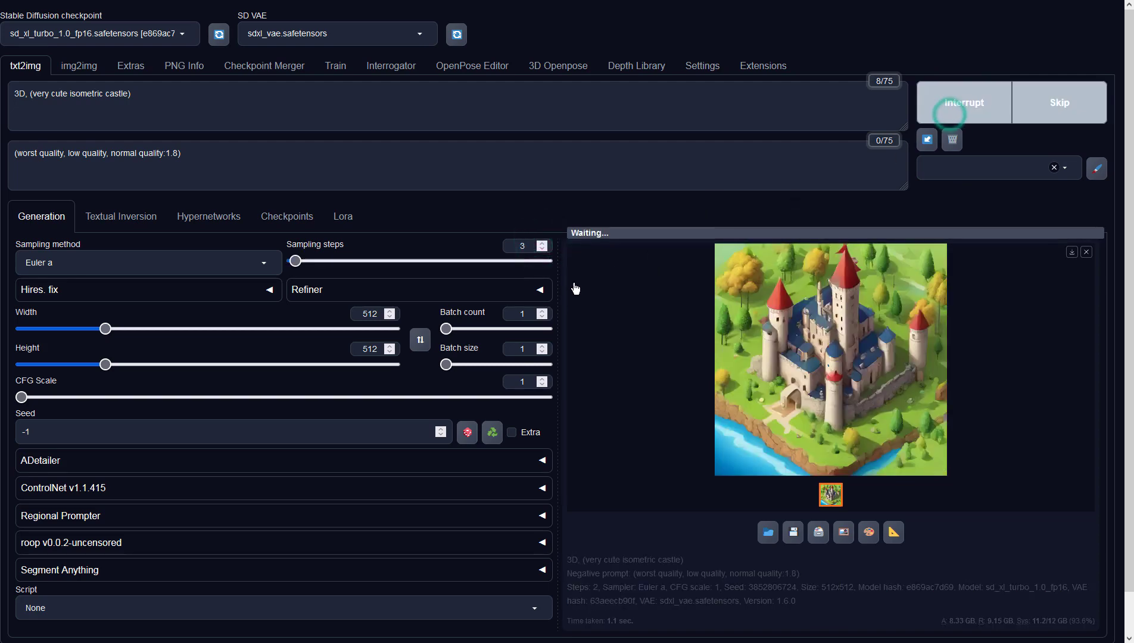
pyautogui.click(542, 246)
pyautogui.click(964, 106)
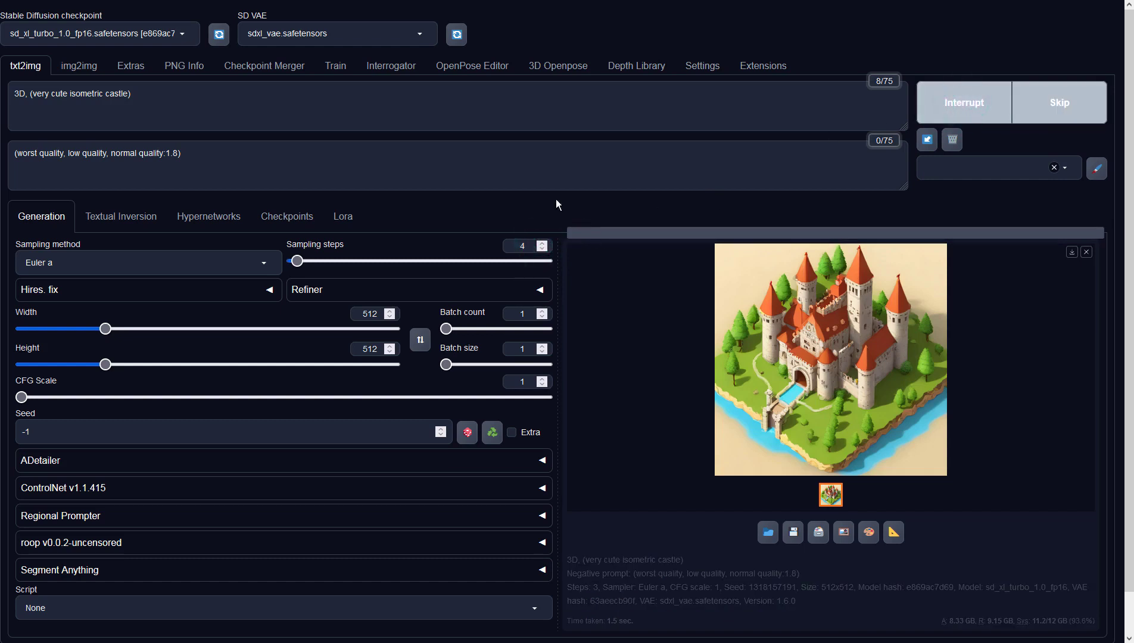
# Step: Extend the positive prompt to "3D, (very cute isometric Christmas castle), centered"
pyautogui.click(290, 109)
pyautogui.write(', centered')
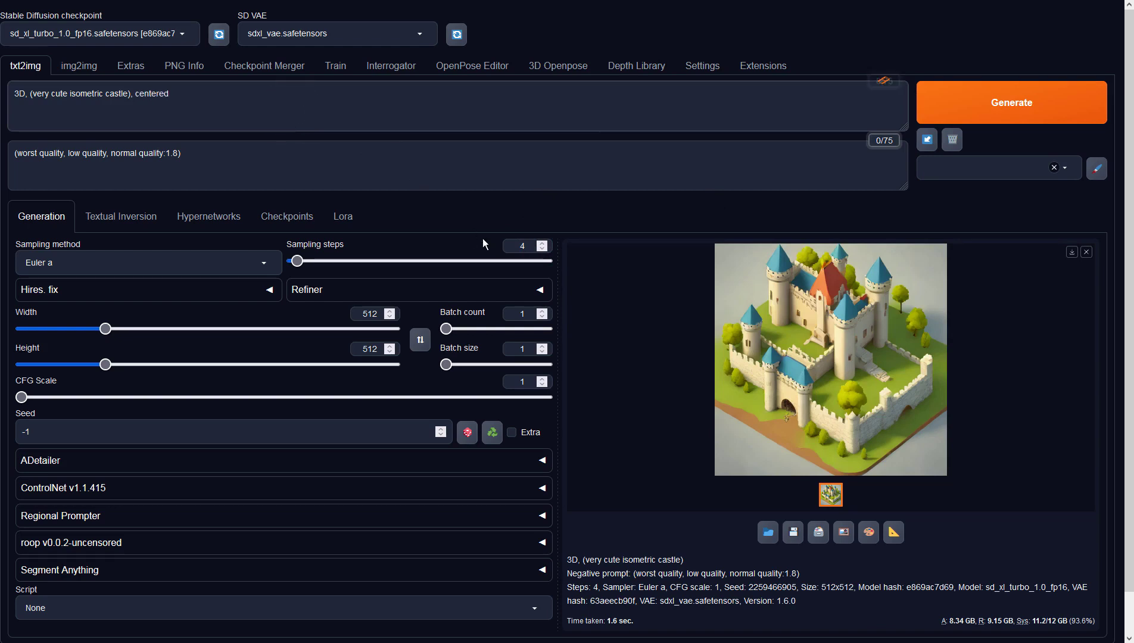
pyautogui.click(108, 93)
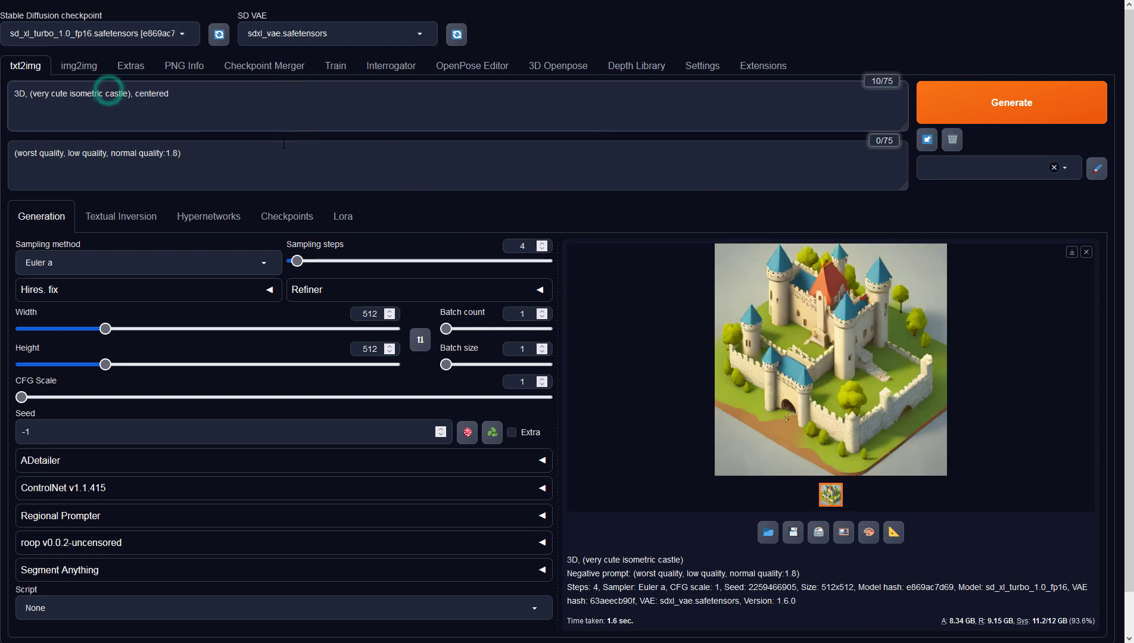
pyautogui.write('Christmas')
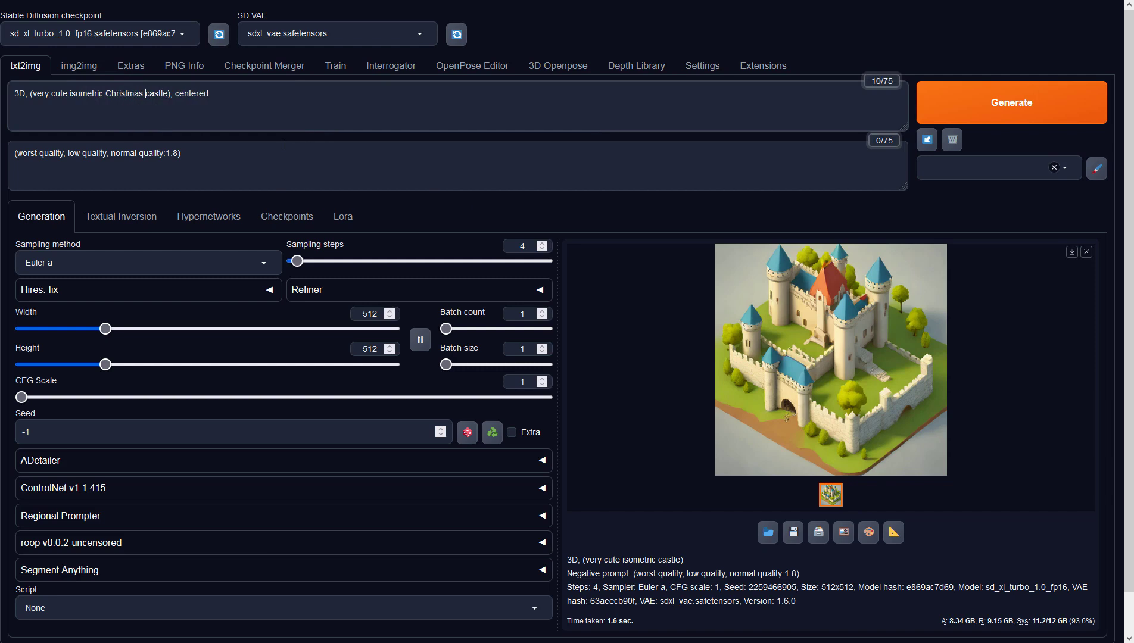
# Step: Generate the Christmas castle with a batch count of 4 and browse the images at full size
pyautogui.click(543, 311)
pyautogui.click(543, 311)
pyautogui.click(544, 311)
pyautogui.click(963, 102)
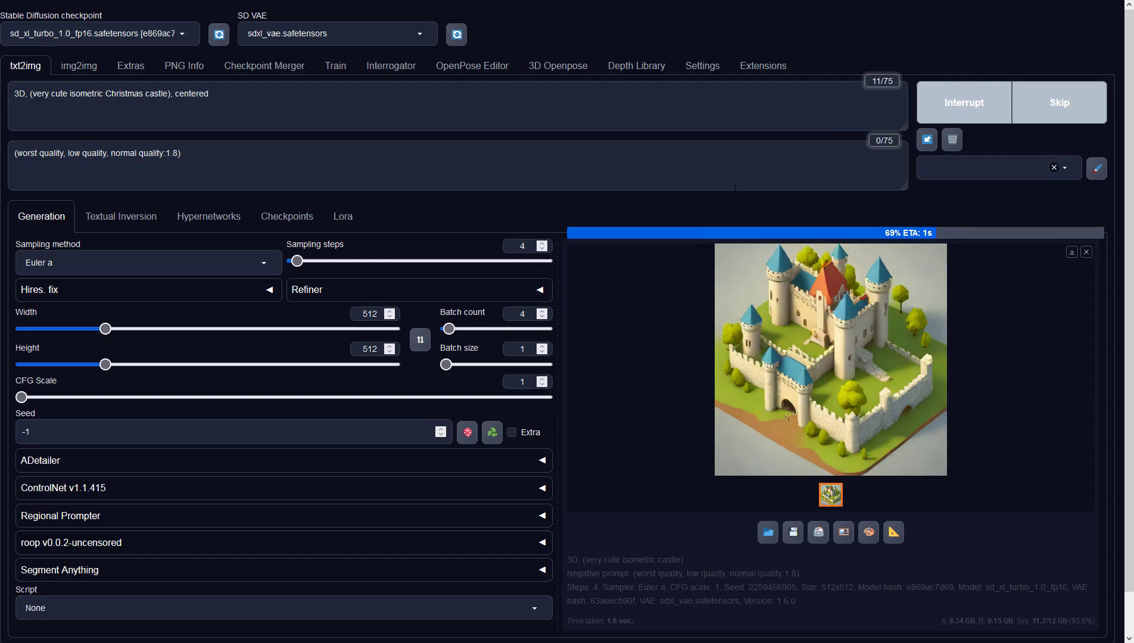
pyautogui.click(846, 376)
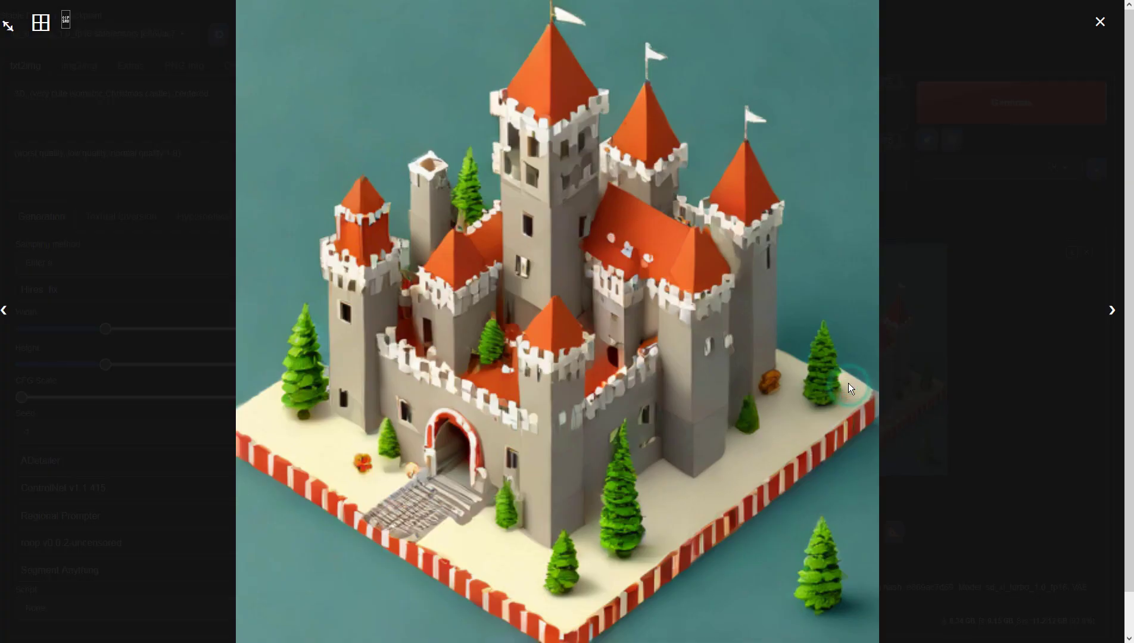
pyautogui.click(1112, 311)
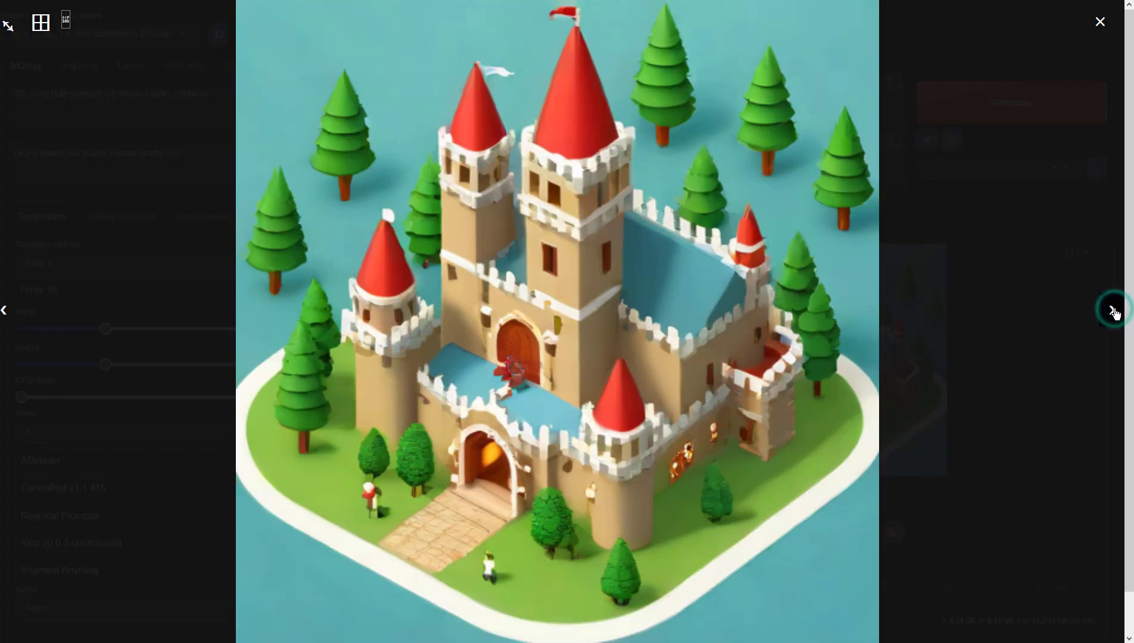
pyautogui.click(1113, 310)
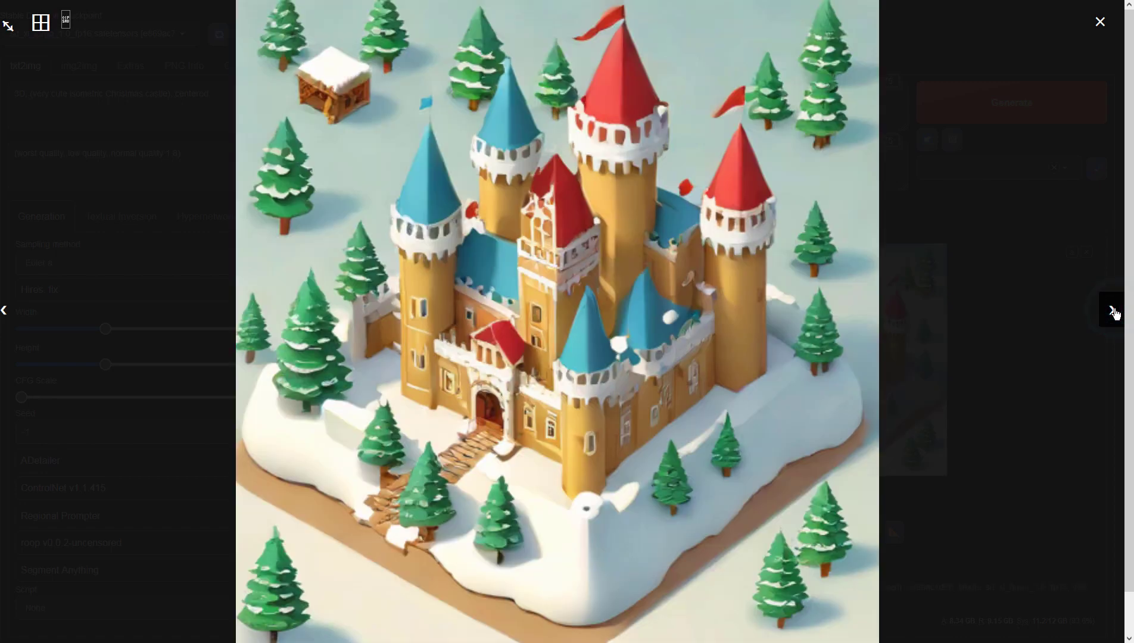
pyautogui.click(1114, 310)
pyautogui.click(1100, 21)
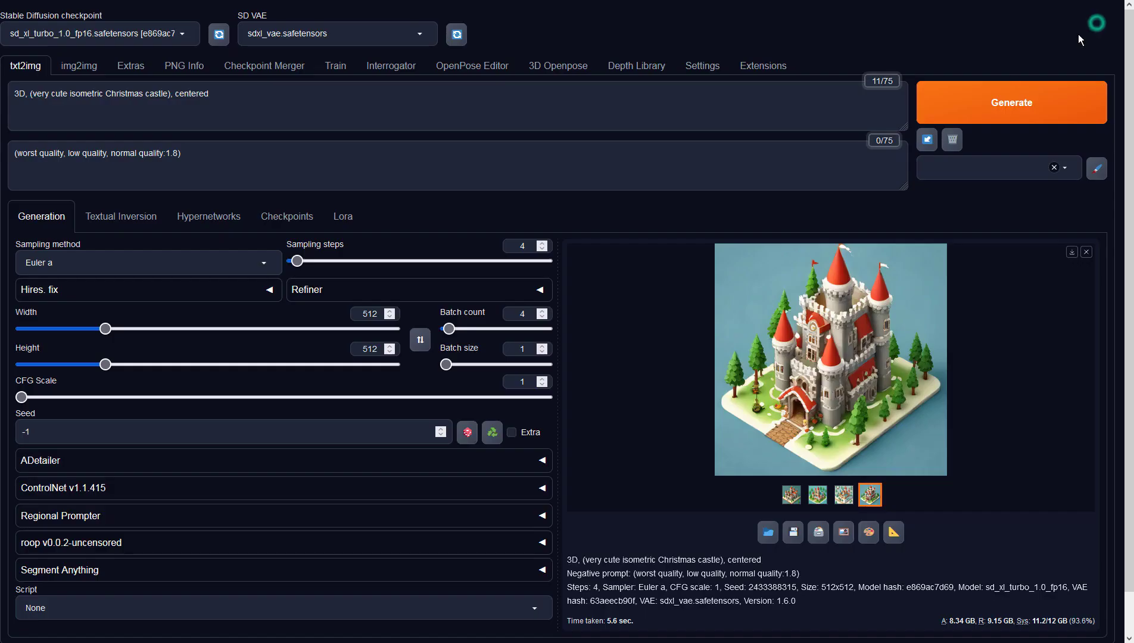
# Step: Generate another batch of Christmas castles with 5 sampling steps and browse the images at full size
pyautogui.click(508, 91)
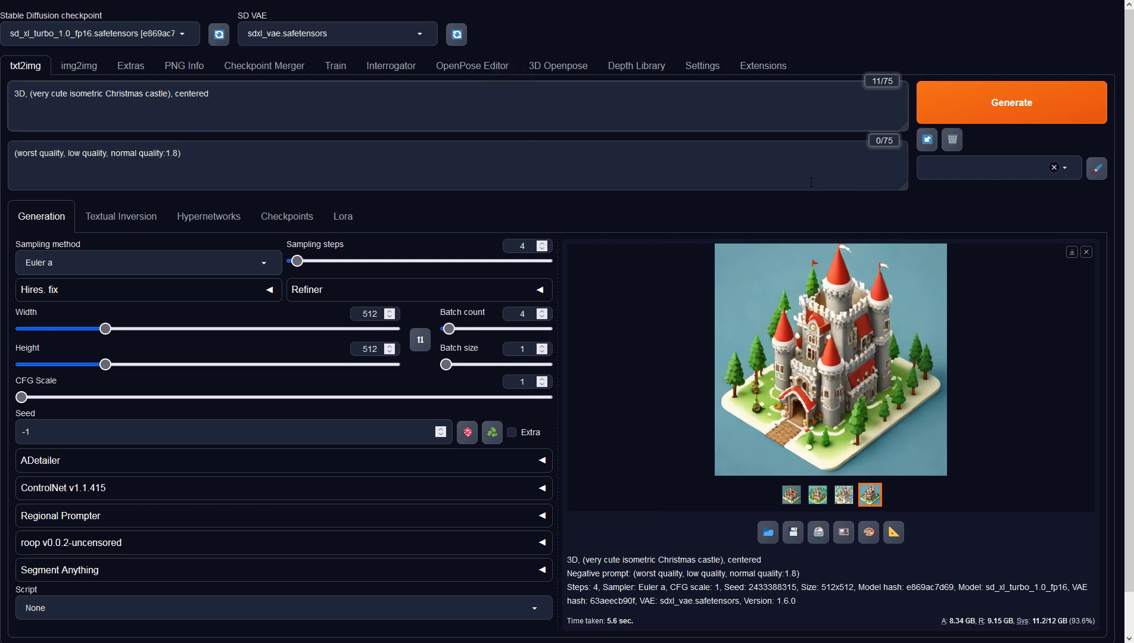
pyautogui.click(543, 243)
pyautogui.click(1031, 103)
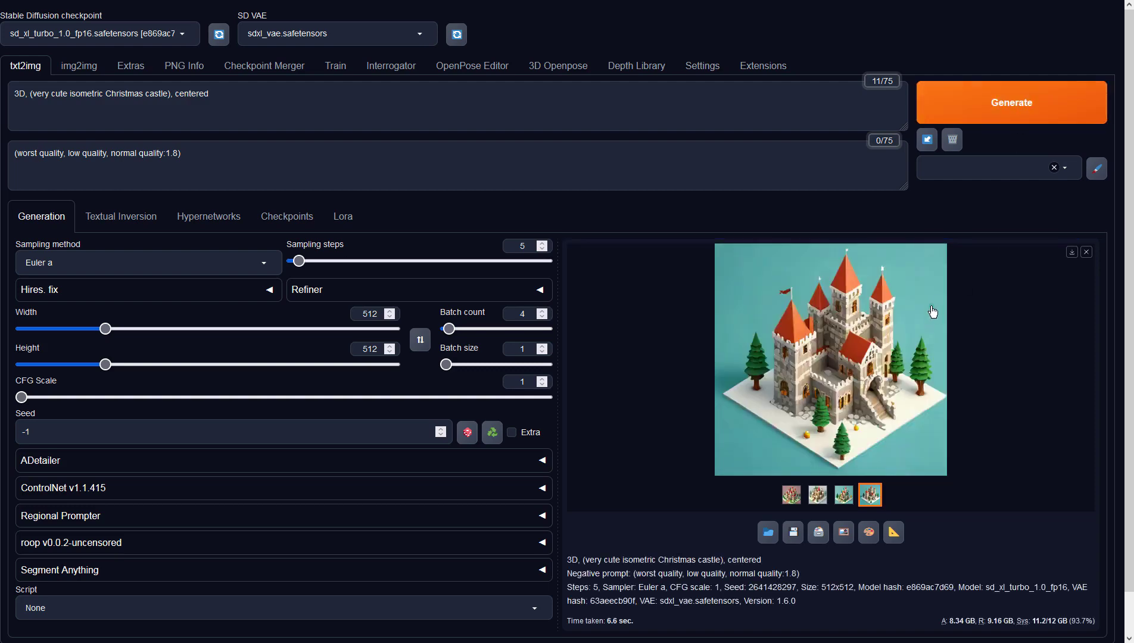
pyautogui.click(931, 308)
pyautogui.click(1108, 312)
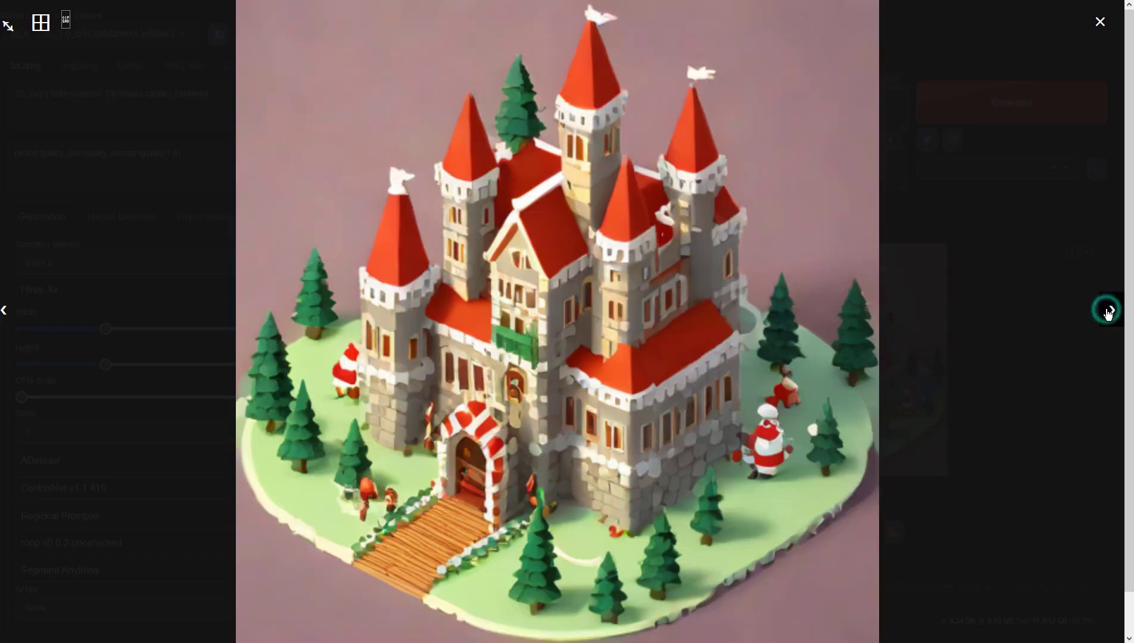
pyautogui.click(1108, 311)
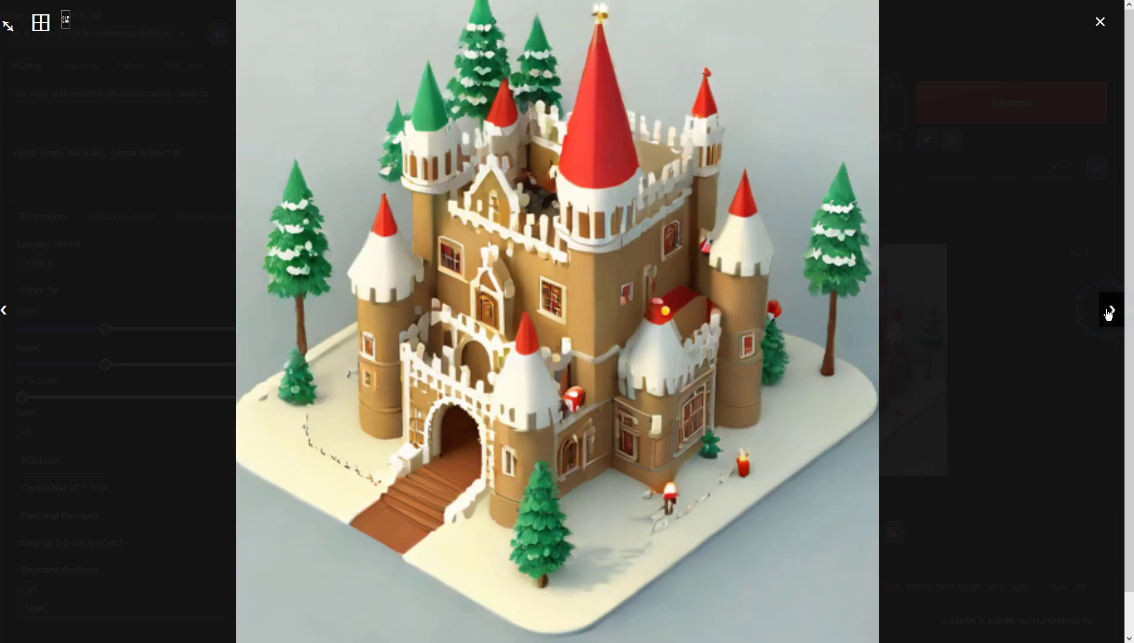
pyautogui.click(1108, 312)
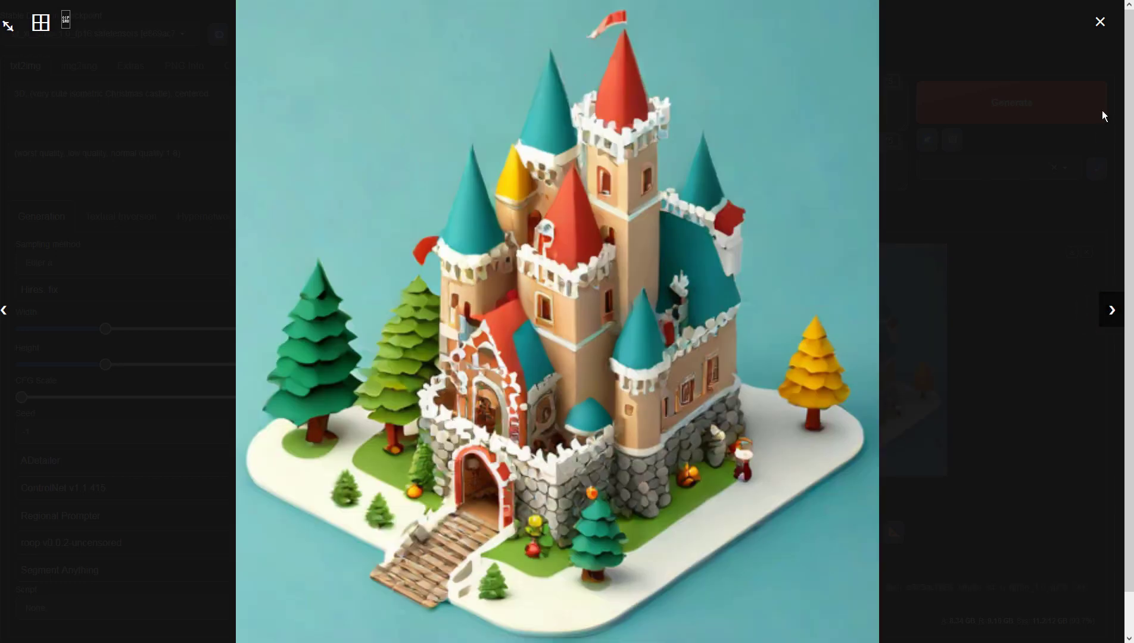
pyautogui.click(1100, 22)
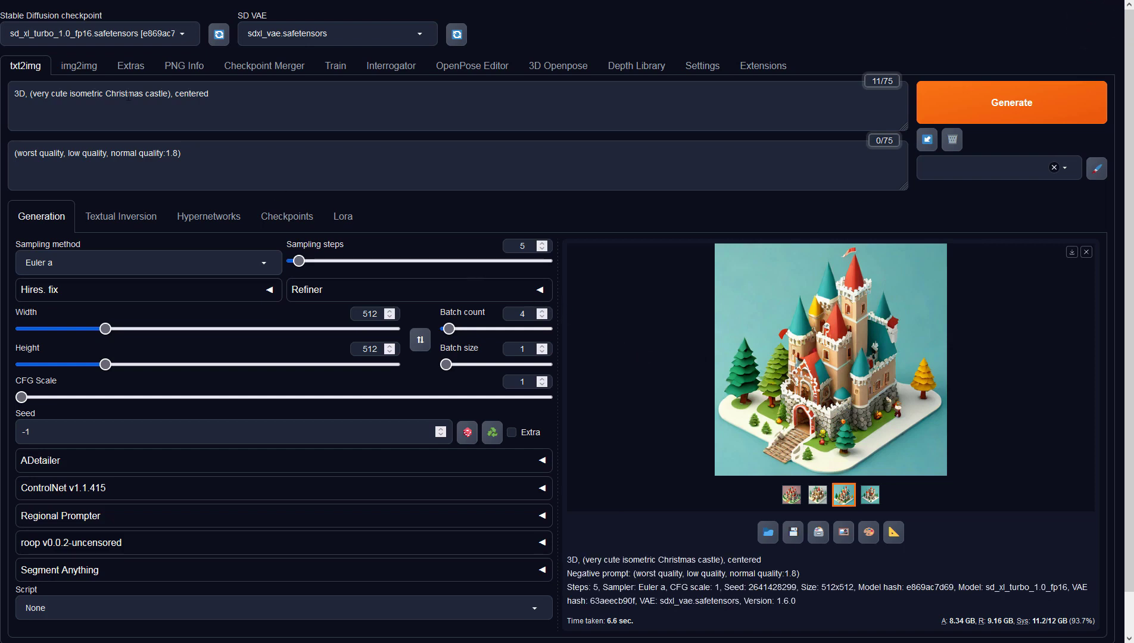